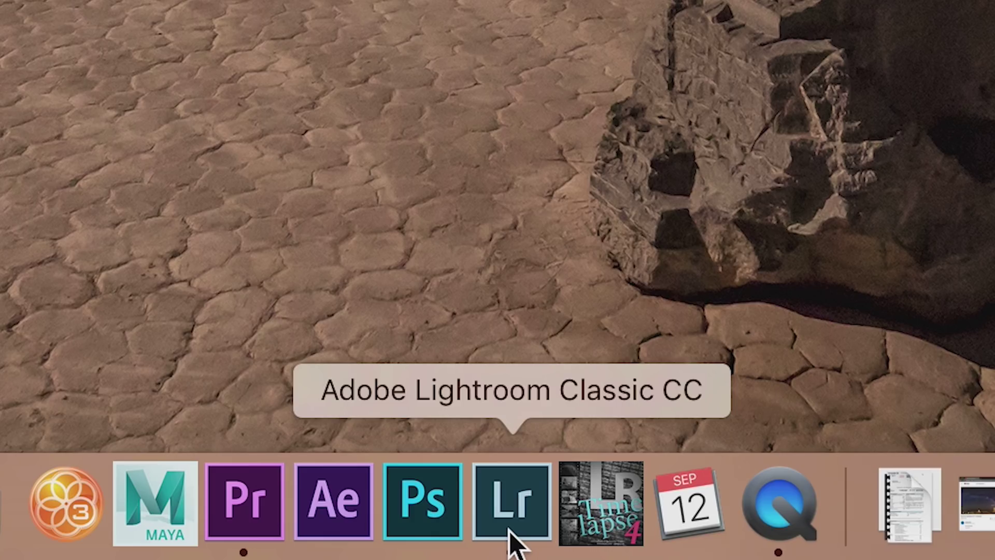
# Step: Launch Adobe Lightroom Classic from its Dock icon
pyautogui.click(511, 531)
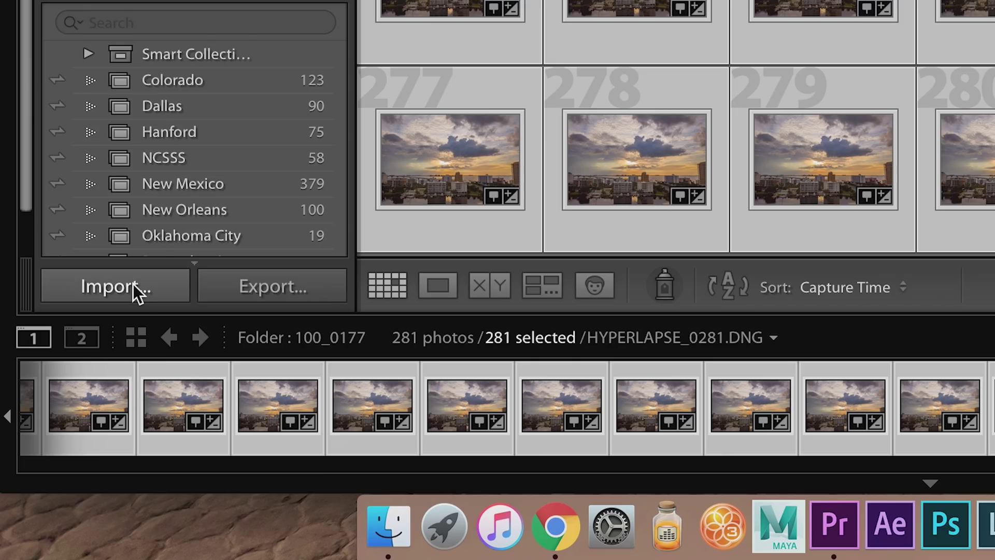
# Step: Import folder HYPERLAPSE > 100_0172 with Add, then open the first frame in Develop
pyautogui.click(133, 284)
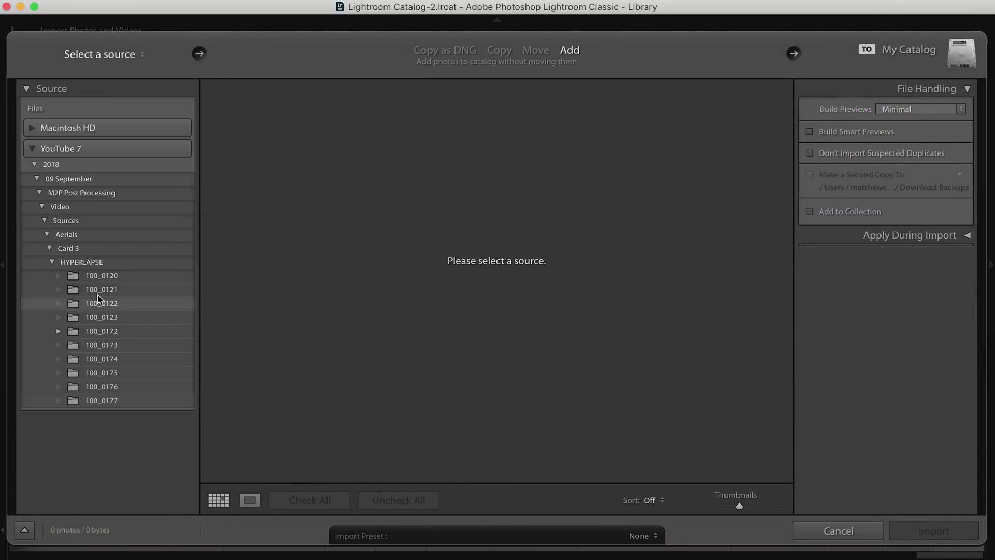
pyautogui.click(52, 263)
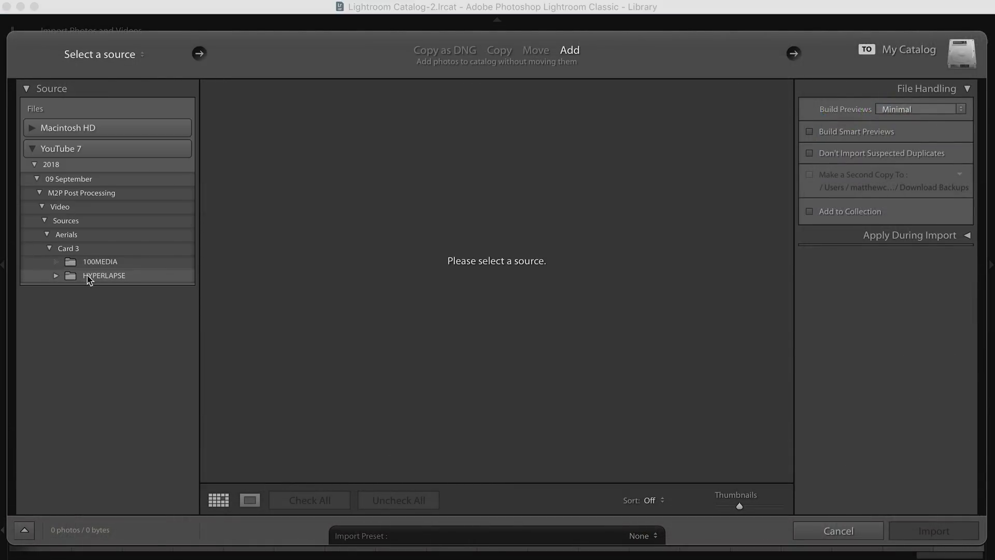
pyautogui.click(56, 276)
pyautogui.click(112, 345)
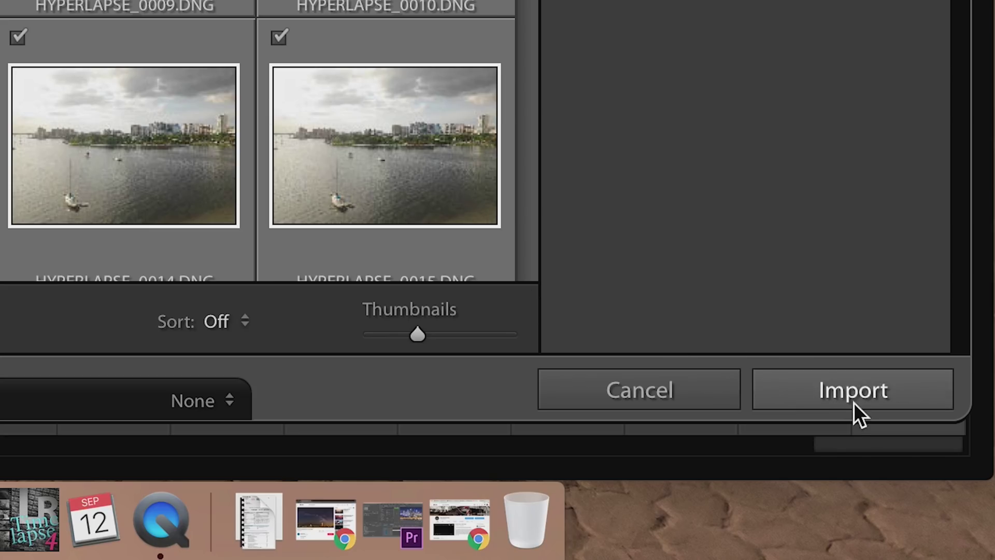
pyautogui.click(935, 532)
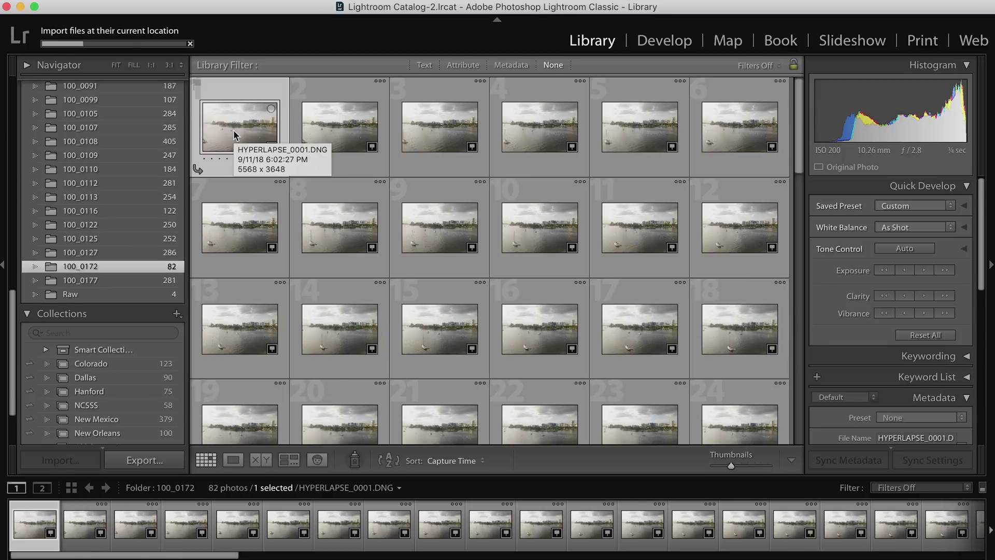
pyautogui.press('d')
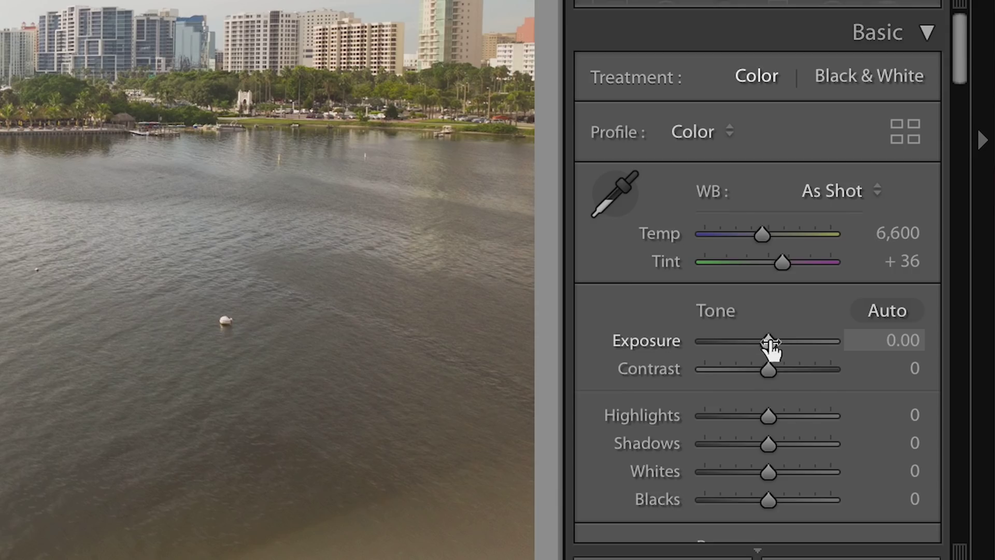
# Step: Set Exposure −1.20, Highlights −100, Shadows +41 and Contrast +20 in the Basic panel
pyautogui.moveTo(896, 355); pyautogui.dragTo(888, 356)
pyautogui.moveTo(750, 346); pyautogui.dragTo(749, 348)
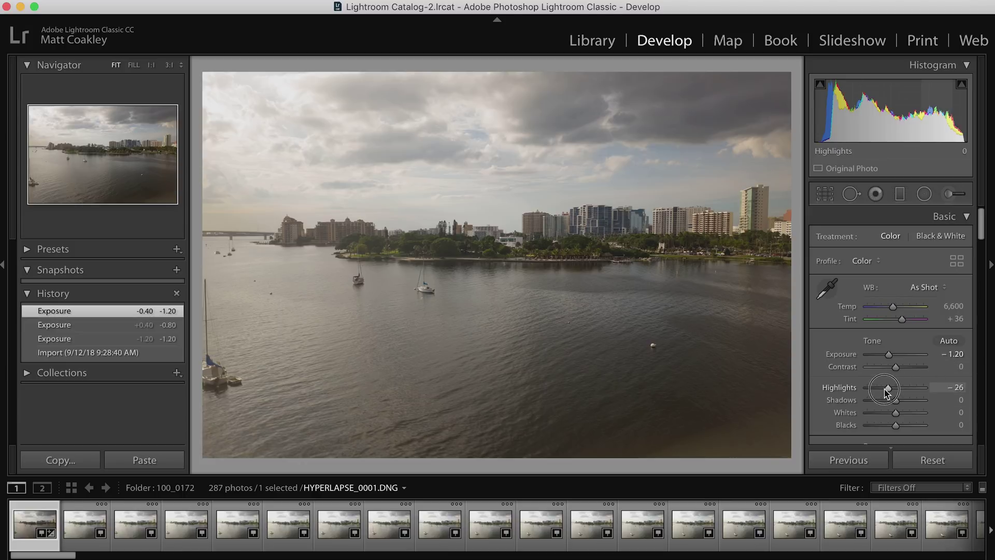
pyautogui.moveTo(874, 390); pyautogui.dragTo(900, 400)
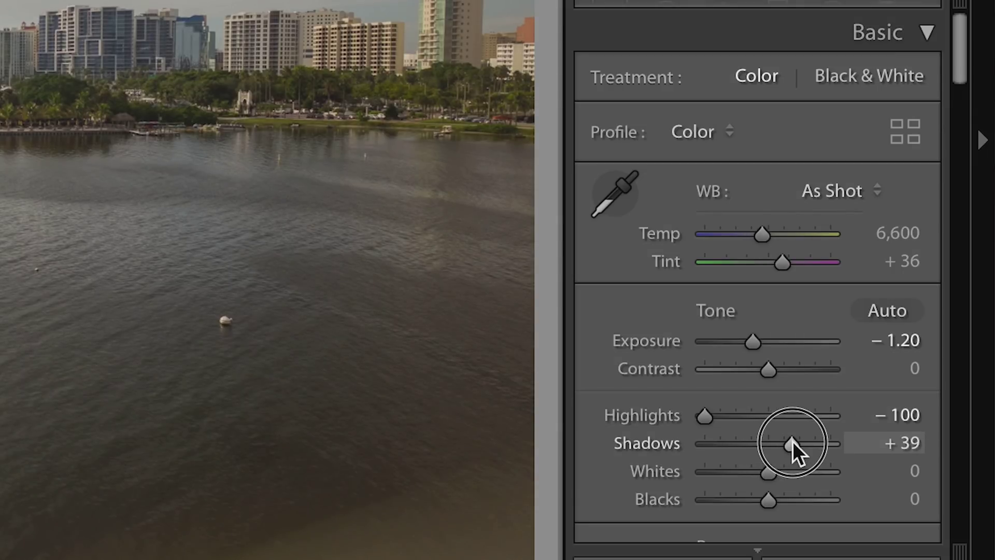
pyautogui.moveTo(792, 441); pyautogui.dragTo(794, 441)
pyautogui.moveTo(768, 372); pyautogui.dragTo(774, 372)
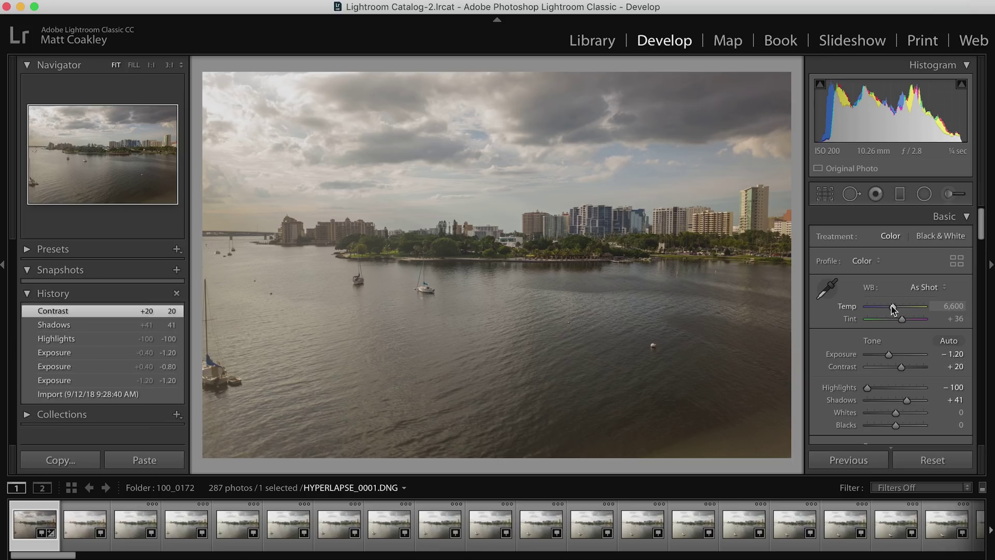
# Step: Cool the white balance to Temp 6,400, comparing before and after with undo/redo
pyautogui.moveTo(891, 306); pyautogui.dragTo(891, 306)
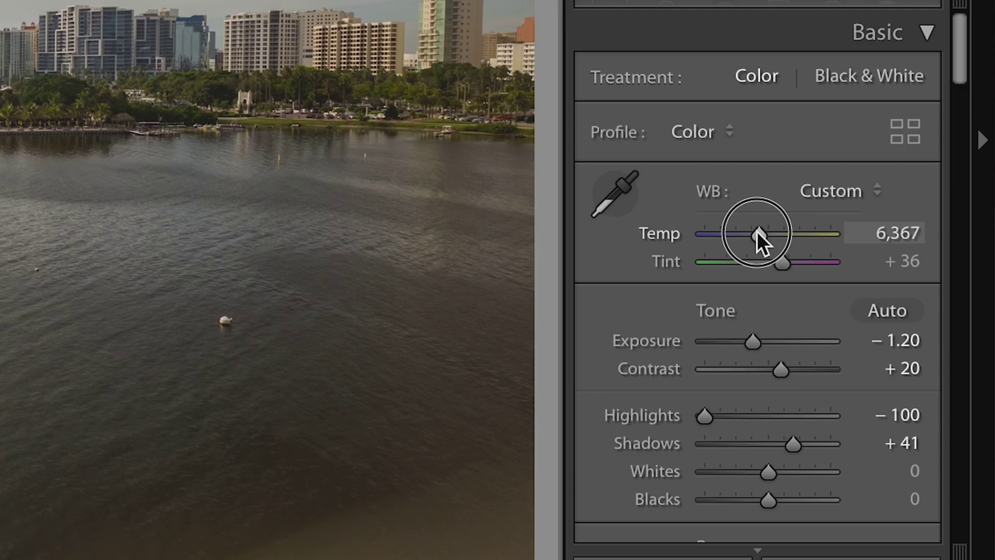
pyautogui.moveTo(757, 231); pyautogui.dragTo(759, 233)
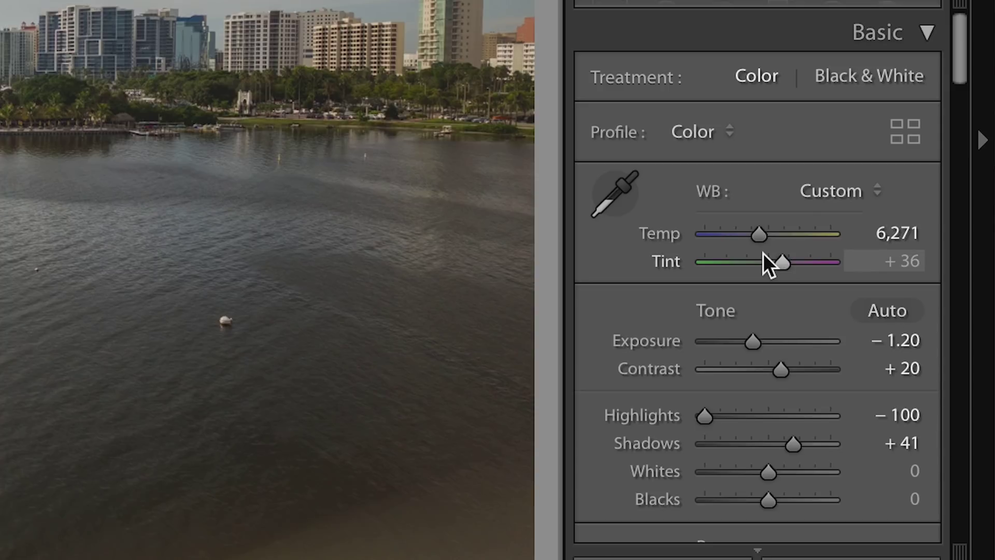
pyautogui.press('super+z')
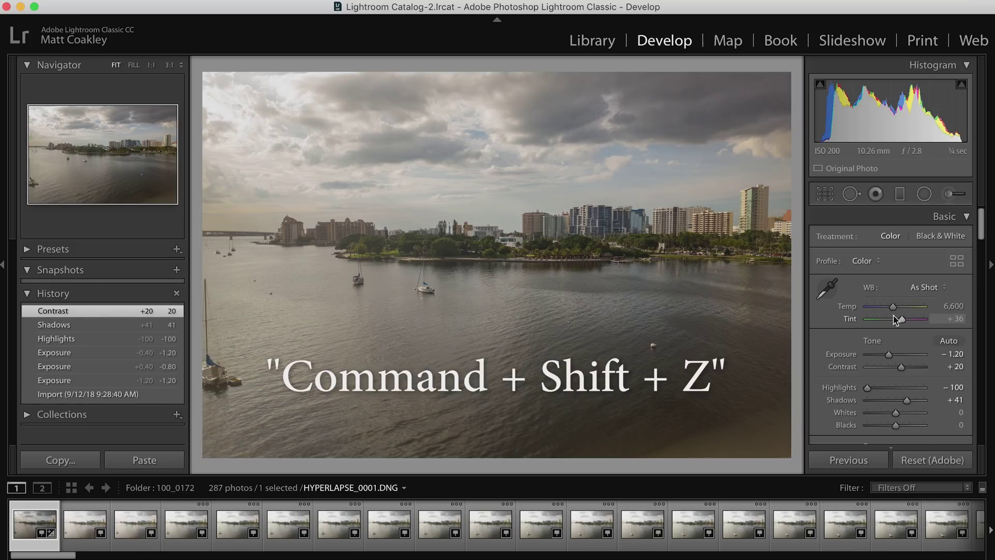
pyautogui.press('super+shift+z')
pyautogui.press('super+z')
pyautogui.press('super+shift+z')
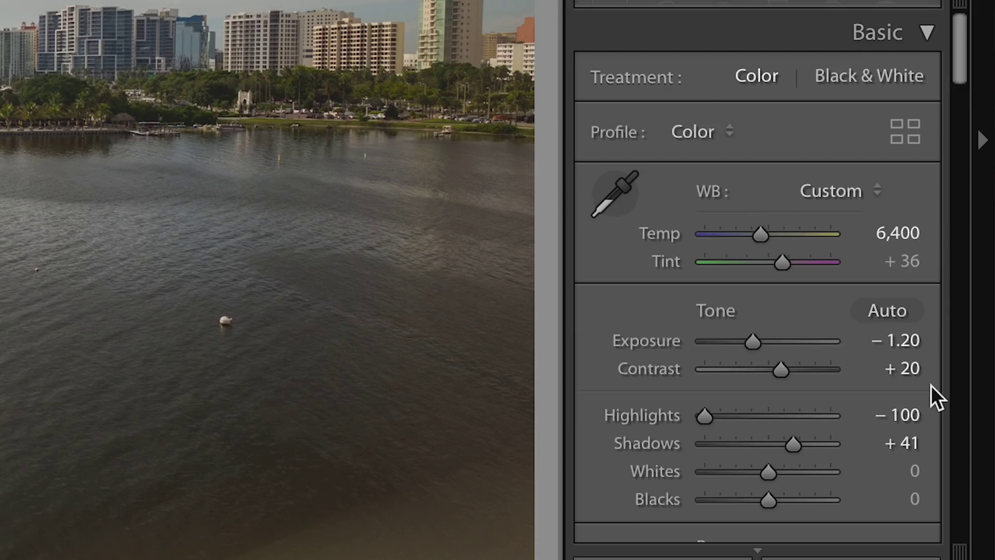
pyautogui.scroll(-5, 931, 385)
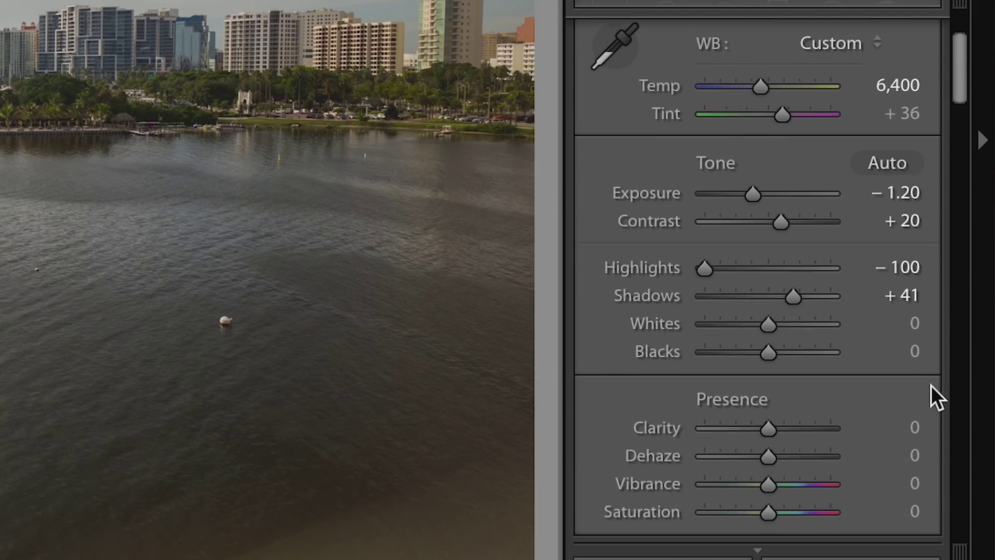
# Step: Raise Presence Clarity to +20 and Saturation to +11
pyautogui.scroll(-3, 931, 384)
pyautogui.click(768, 308)
pyautogui.moveTo(768, 307); pyautogui.dragTo(781, 306)
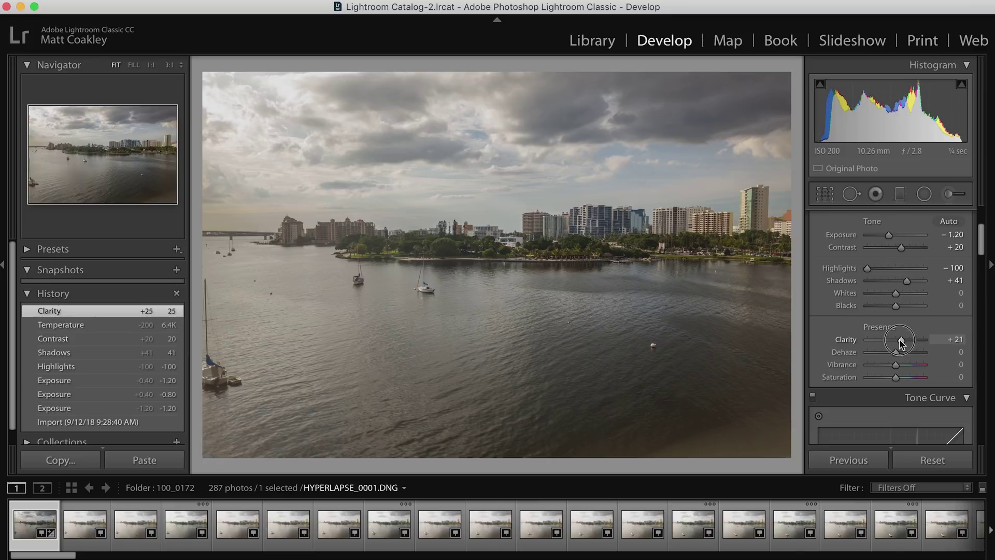
pyautogui.moveTo(901, 342); pyautogui.dragTo(901, 341)
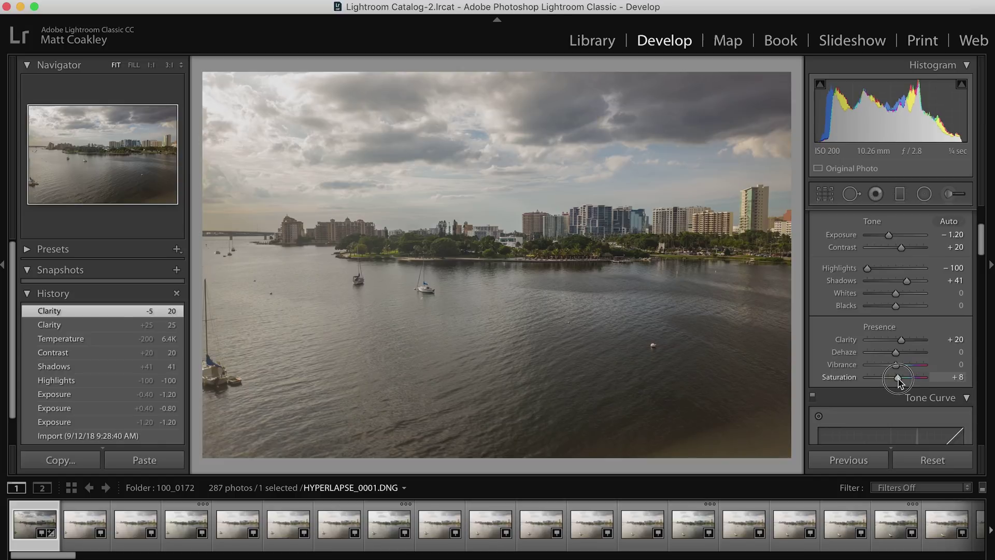
pyautogui.moveTo(898, 382); pyautogui.dragTo(900, 381)
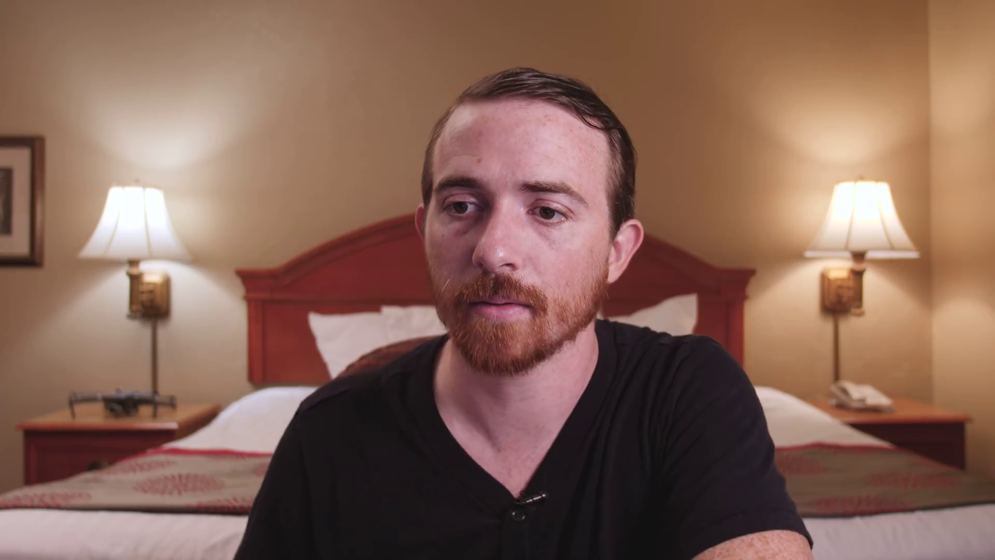
# Step: Set the manual Lens Corrections Distortion amount to +8, leaving Constrain Crop off
pyautogui.scroll(-8, 939, 451)
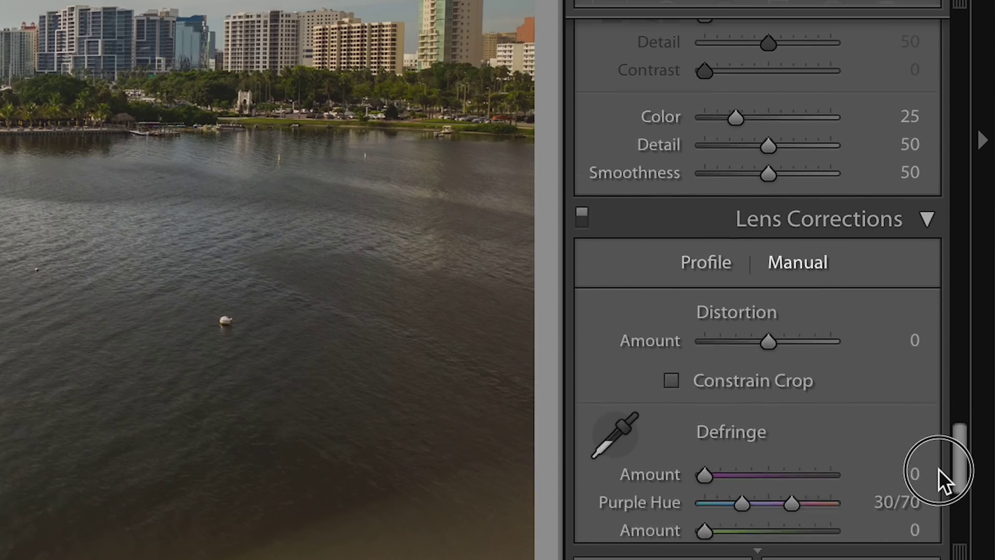
pyautogui.click(915, 306)
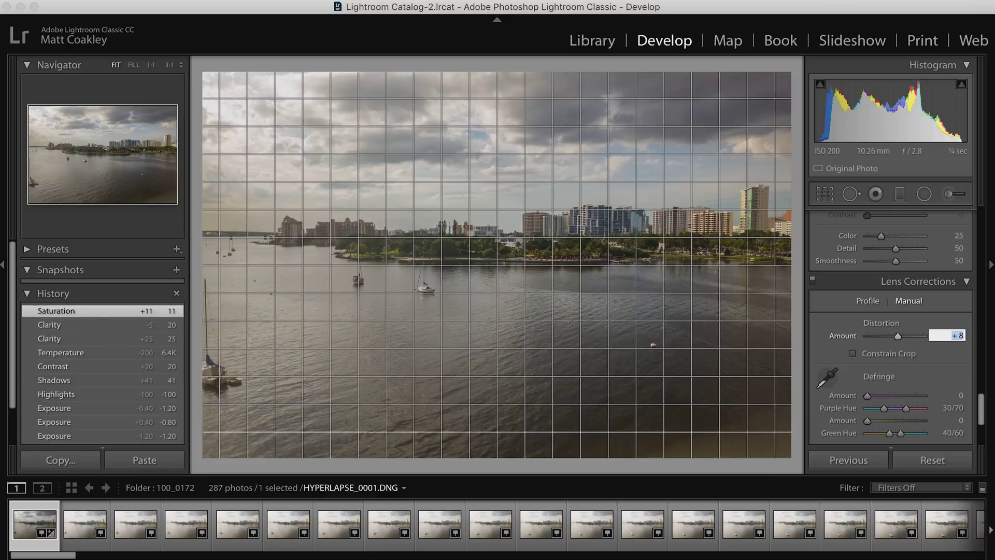
pyautogui.press('Return')
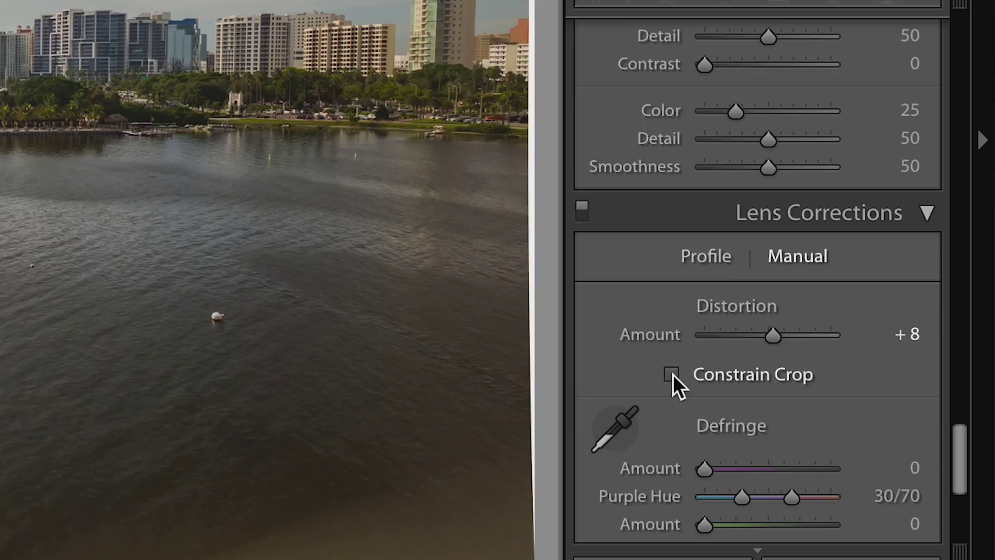
pyautogui.click(852, 354)
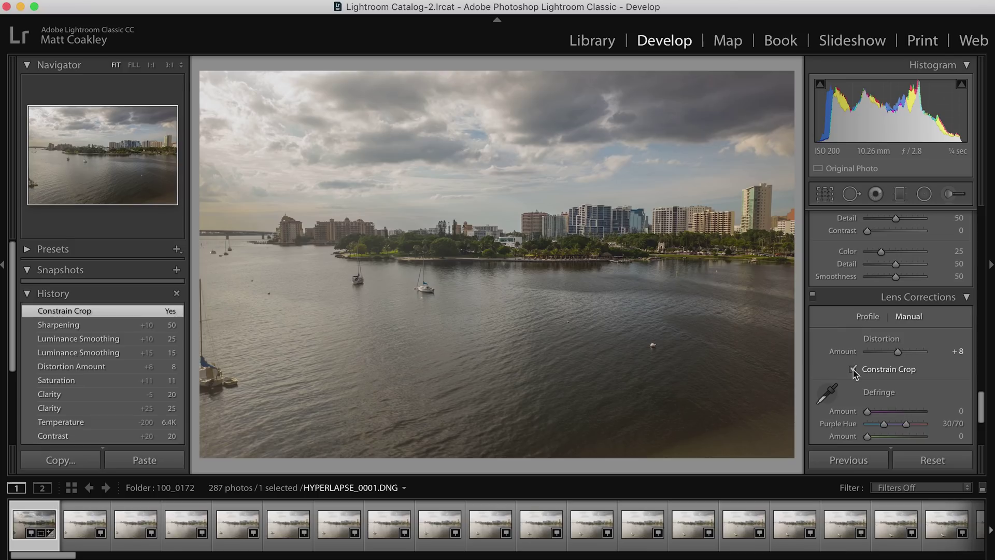
pyautogui.press('super+z')
pyautogui.press('super+z')
pyautogui.press('super+z')
pyautogui.press('super+z')
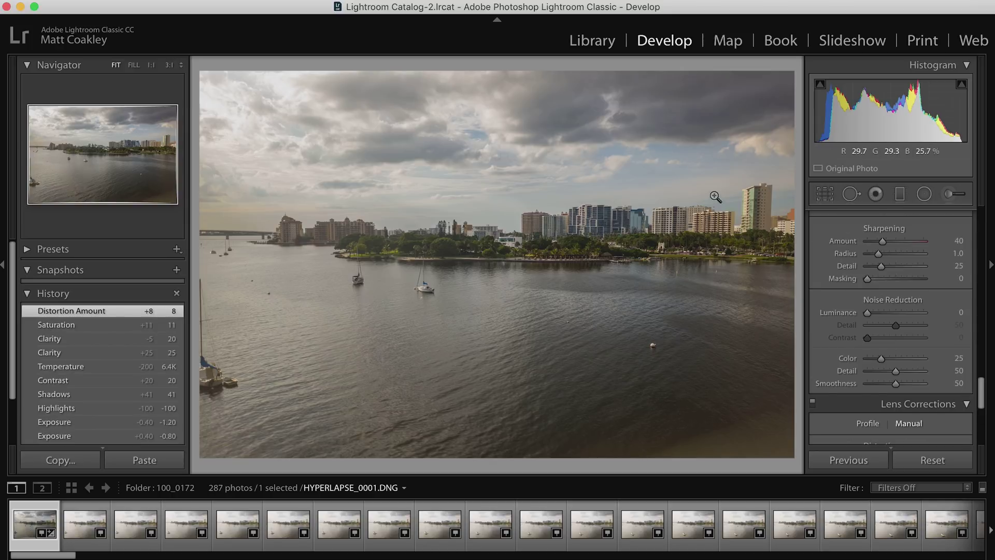
# Step: Zoom to 1:1 on the buildings and set Luminance noise reduction to 25
pyautogui.click(555, 196)
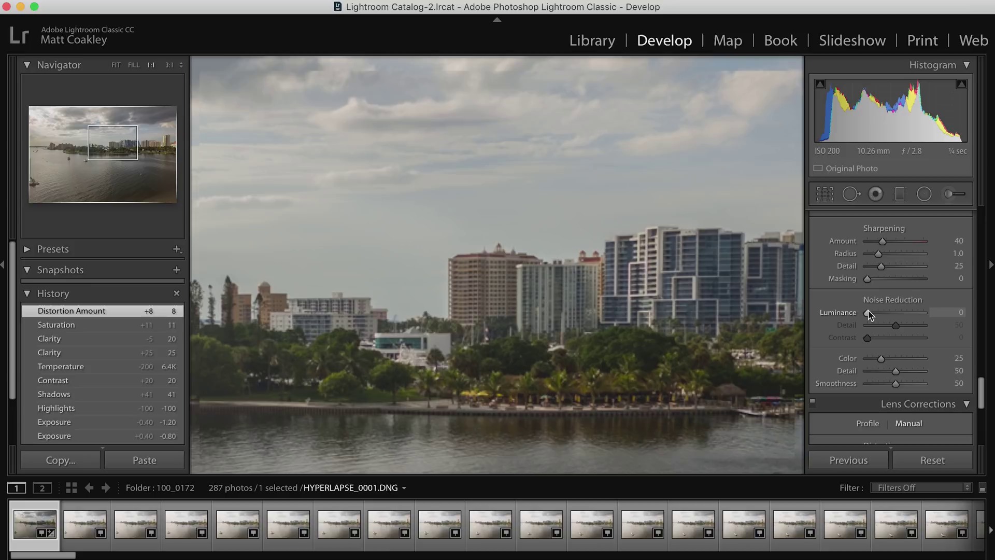
pyautogui.moveTo(869, 313); pyautogui.dragTo(874, 313)
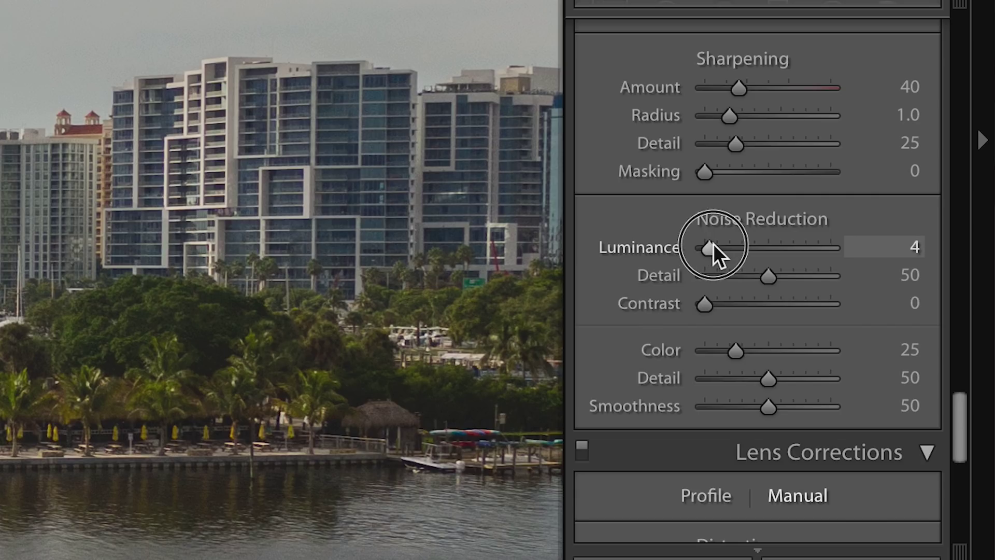
pyautogui.moveTo(720, 243); pyautogui.dragTo(738, 244)
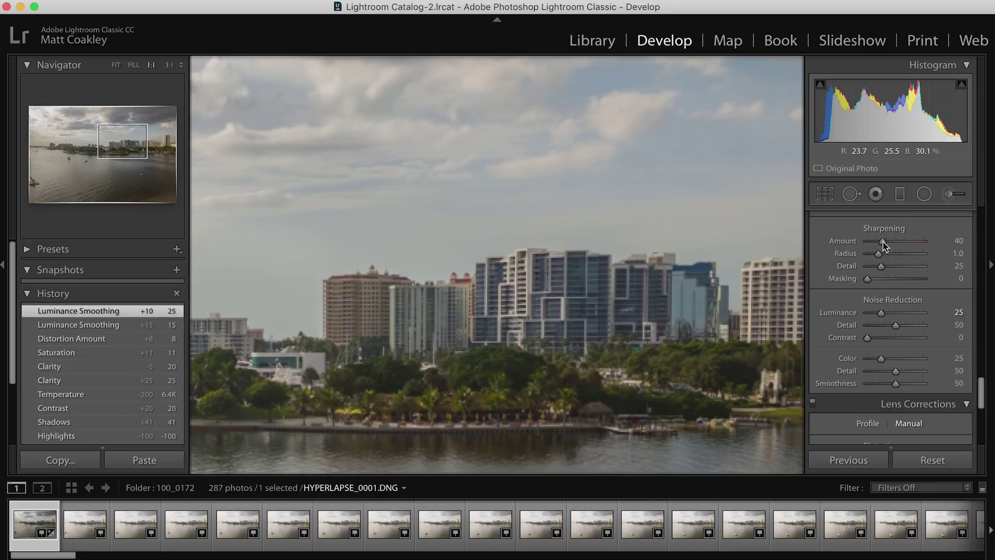
pyautogui.moveTo(885, 246); pyautogui.dragTo(887, 247)
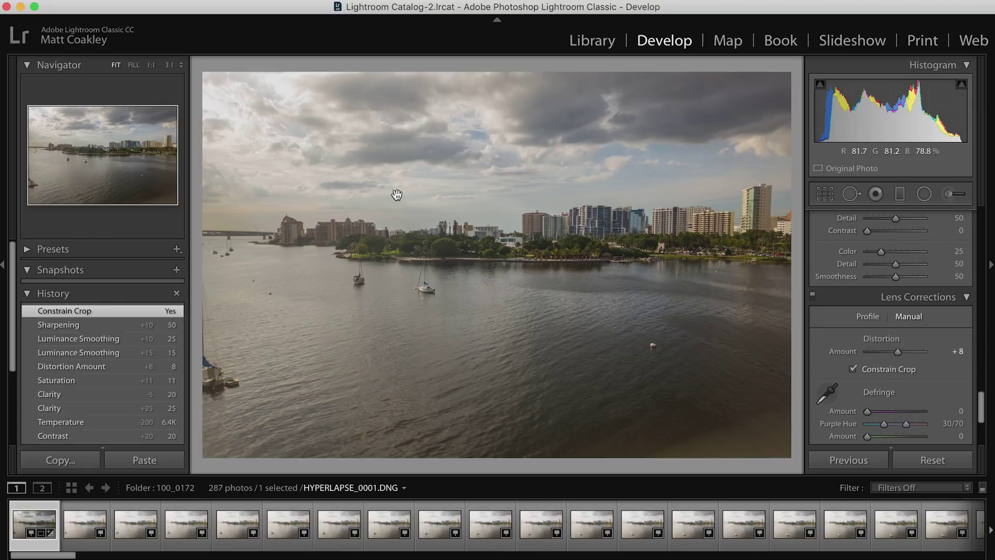
# Step: Return to the Library grid showing all 287 frames of folder 100_0172
pyautogui.press('g')
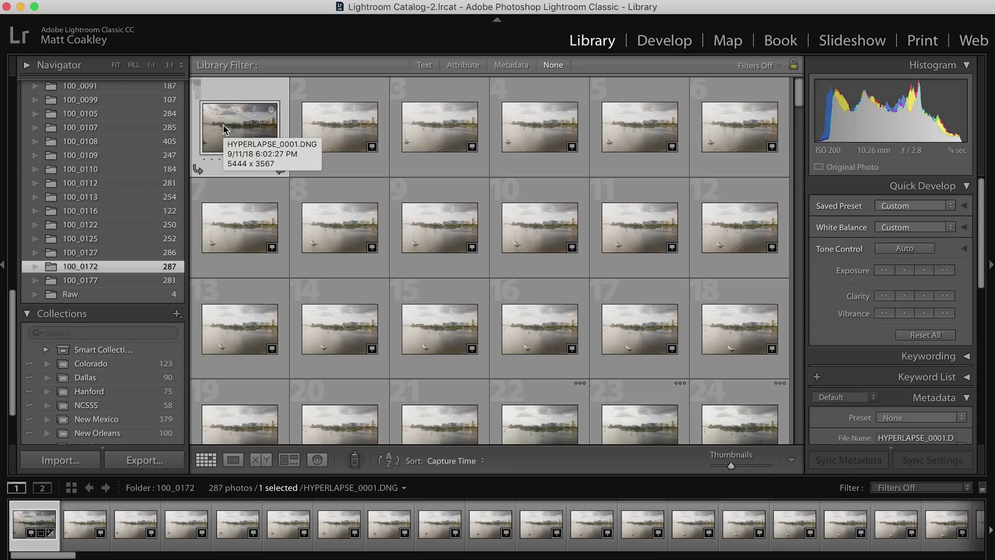
# Step: Copy all the first frame's develop settings, paste them onto all 287 frames, then open a late frame large
pyautogui.press('super+shift+c')
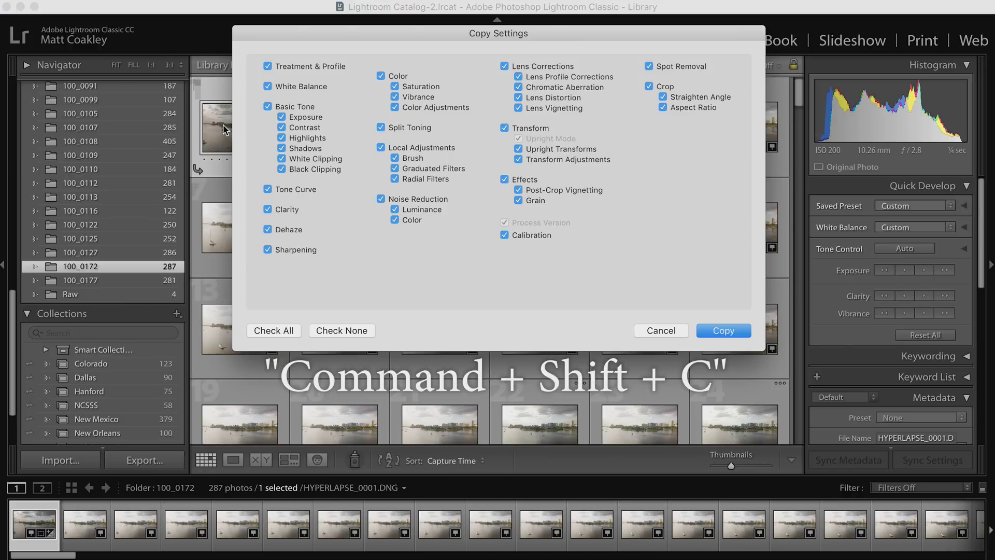
pyautogui.press('Return')
pyautogui.scroll(-5, 518, 383)
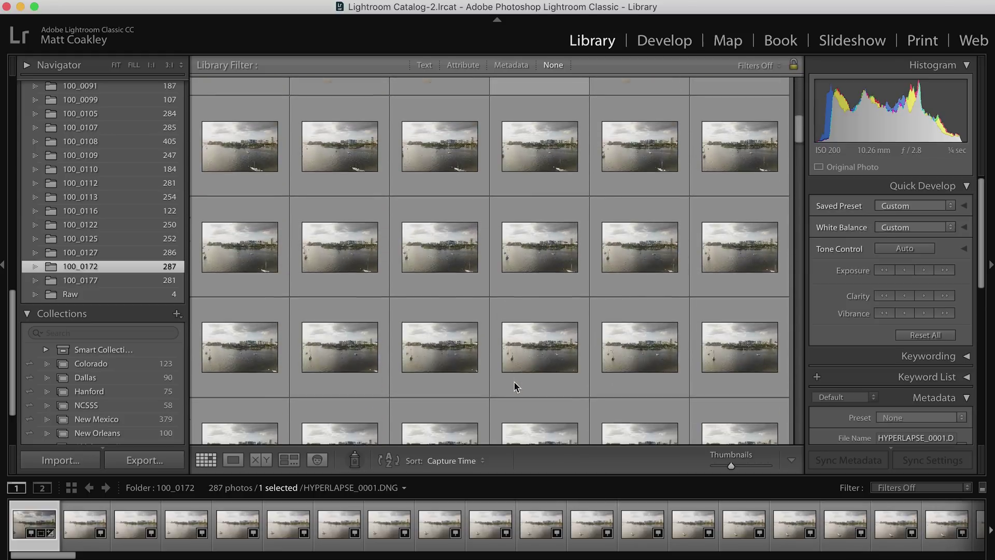
pyautogui.scroll(-1, 514, 381)
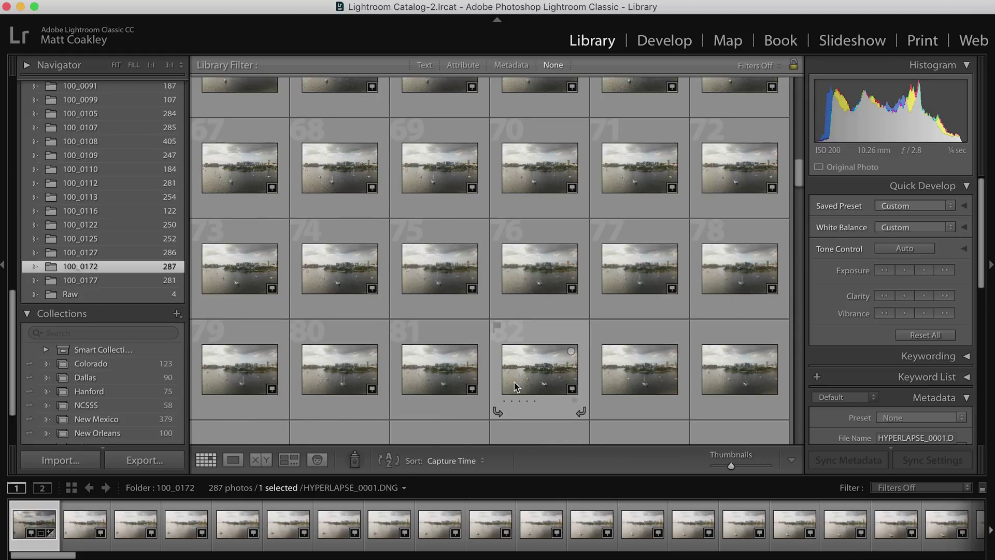
pyautogui.press('super+a')
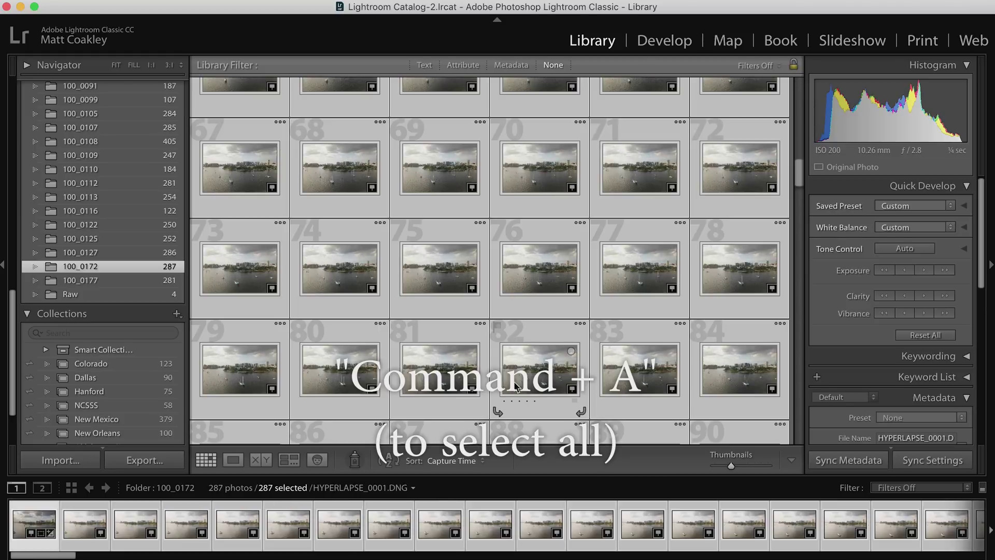
pyautogui.press('super+shift+v')
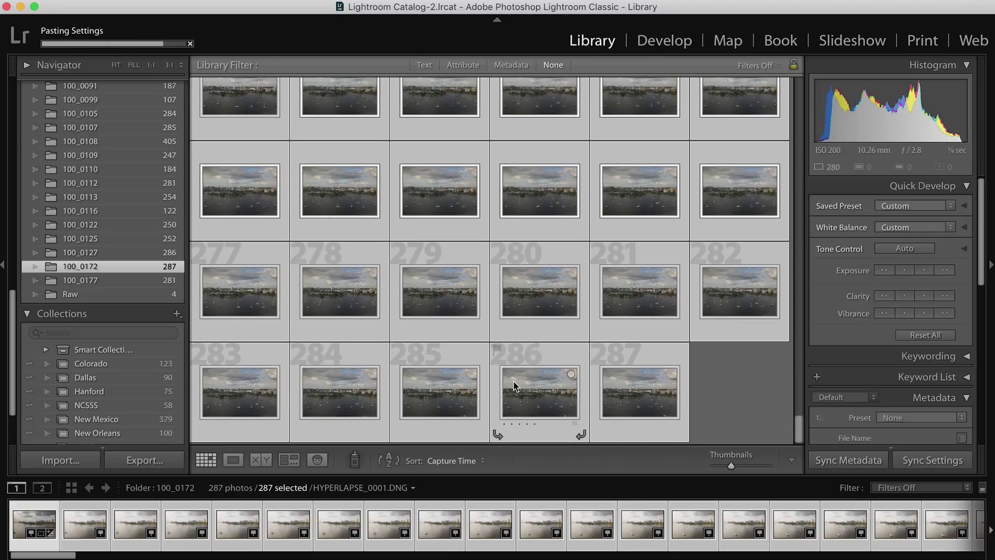
pyautogui.press('super+d')
pyautogui.doubleClick(645, 393)
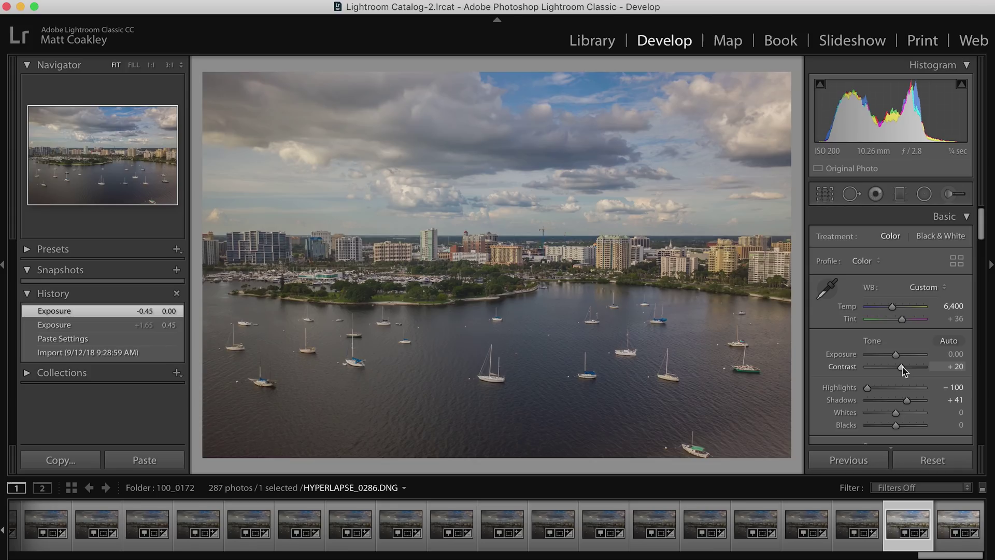
# Step: Set the reference frame's Exposure to −0.50 and Shadows to +75
pyautogui.click(949, 354)
pyautogui.write('-')
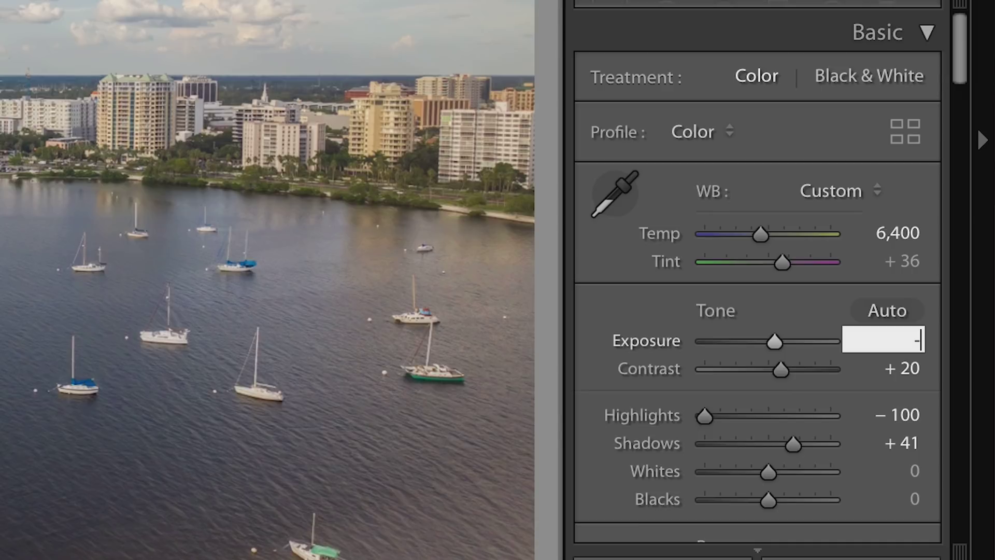
pyautogui.write('.5')
pyautogui.press('Return')
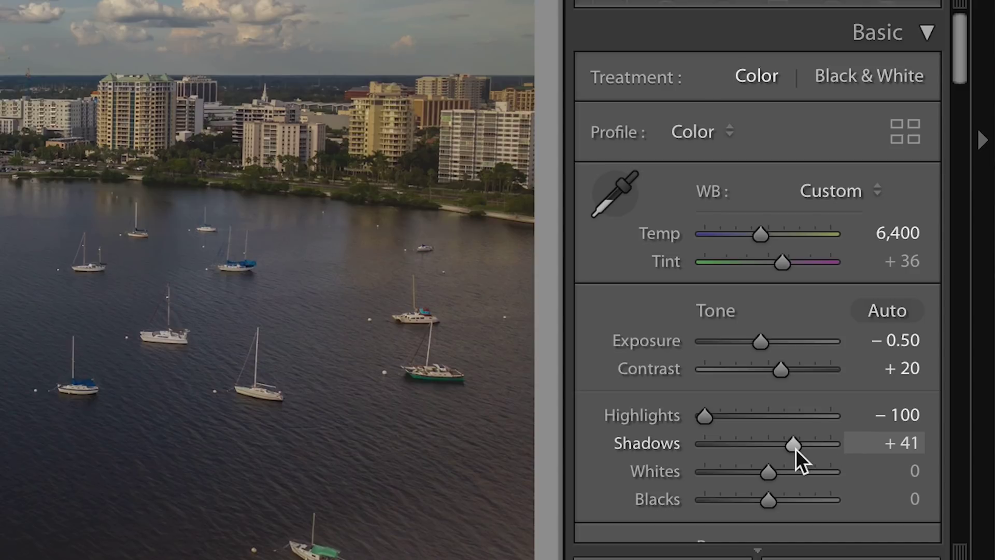
pyautogui.moveTo(795, 449); pyautogui.dragTo(815, 447)
# Step: Copy all of frame 286's develop settings and paste them onto all 287 photos
pyautogui.press('super+shift+c')
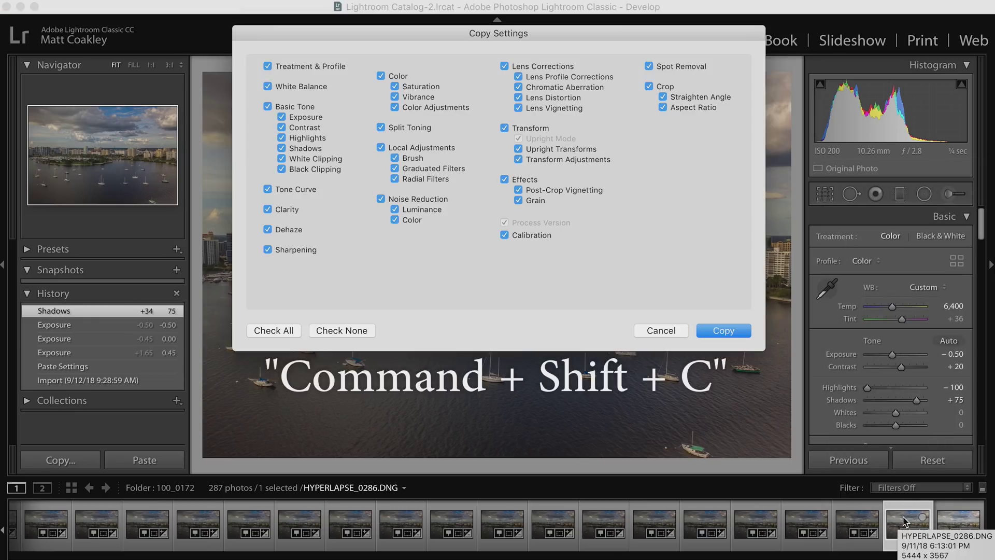
pyautogui.press('Return')
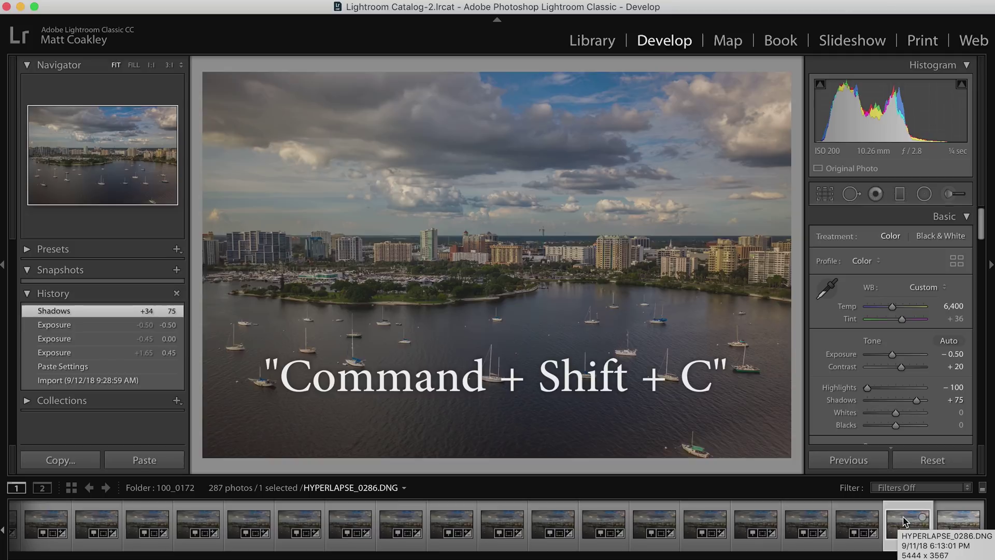
pyautogui.press('super+a')
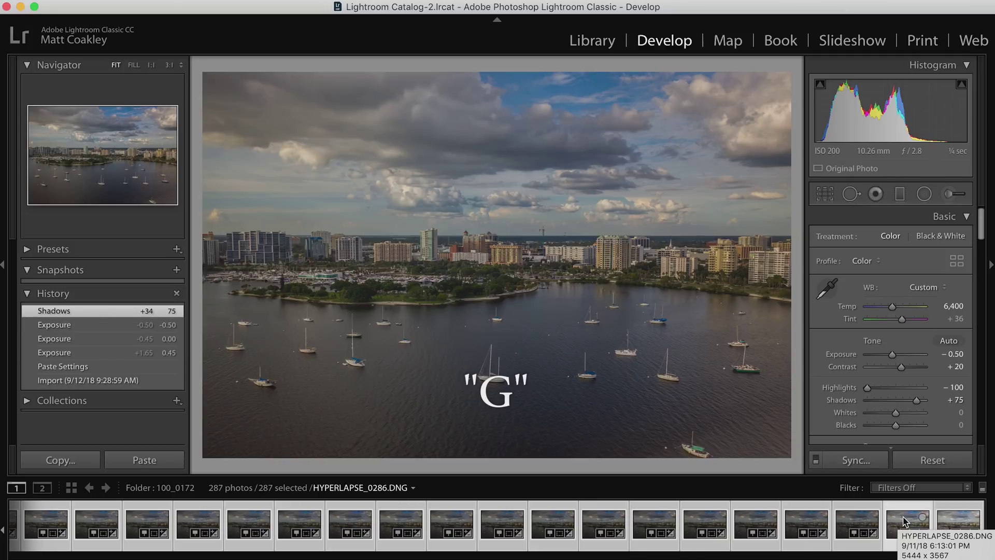
pyautogui.press('g')
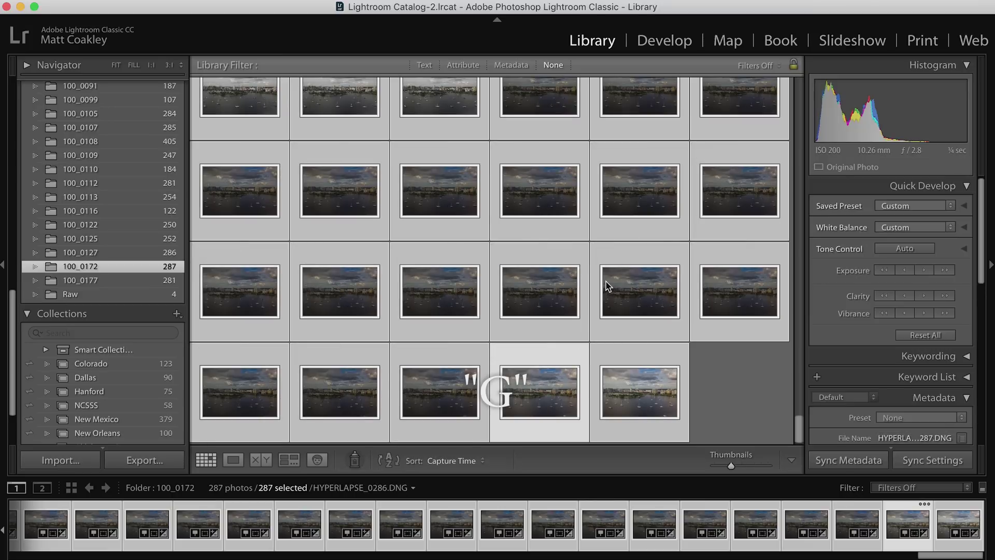
pyautogui.press('super+shift+v')
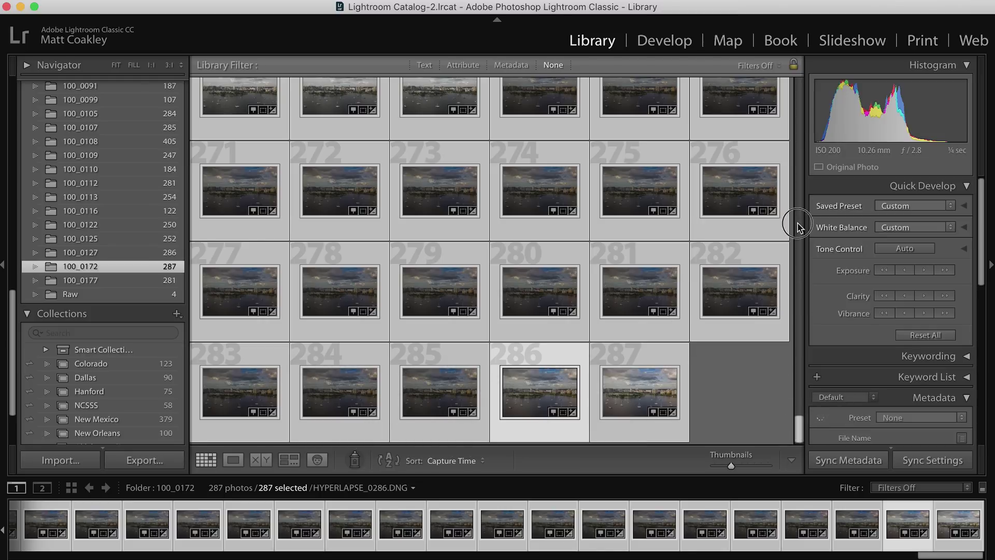
# Step: Open photo 1 in Loupe view to check the updated grade
pyautogui.click(799, 85)
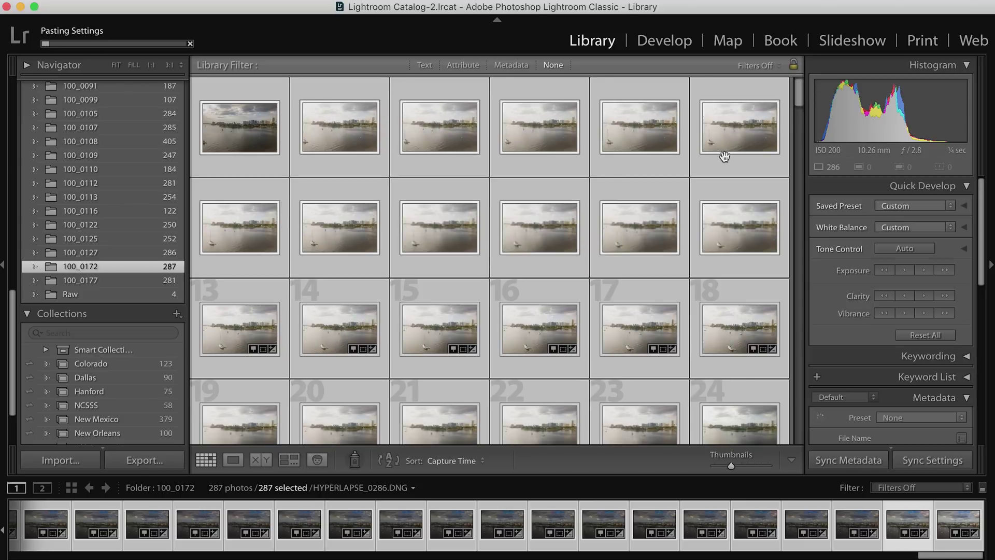
pyautogui.click(227, 124)
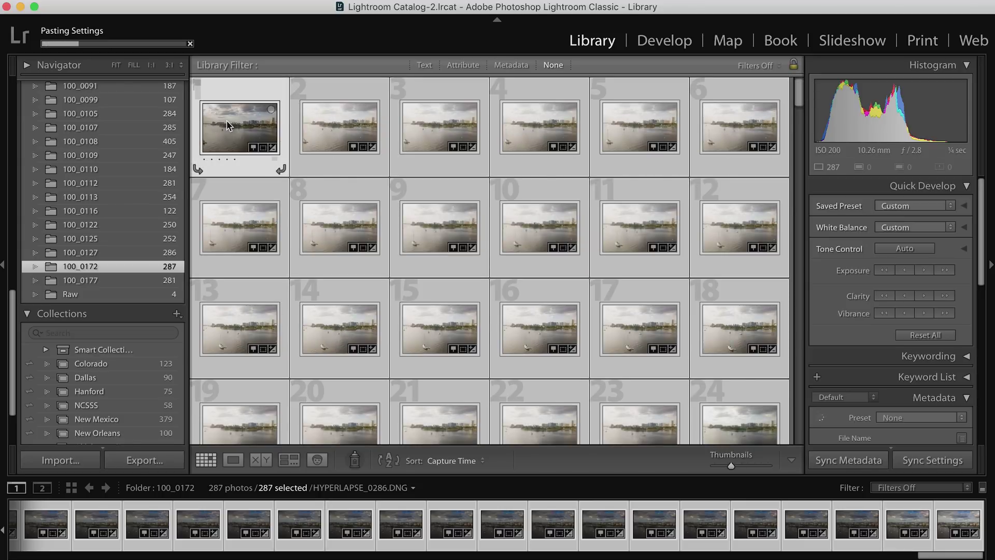
pyautogui.doubleClick(227, 124)
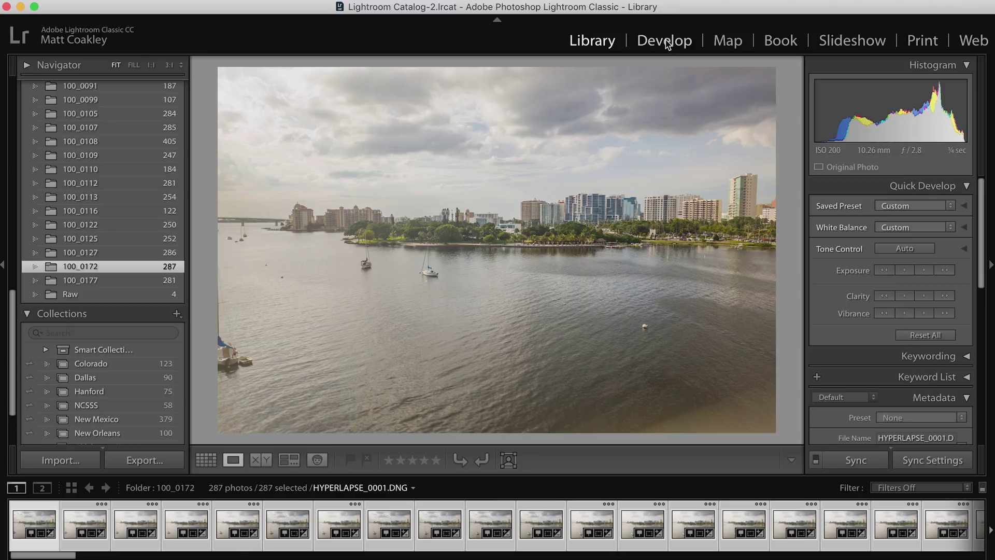
# Step: In Develop, set the first frame's Exposure to −0.75 and Contrast to +30
pyautogui.click(665, 40)
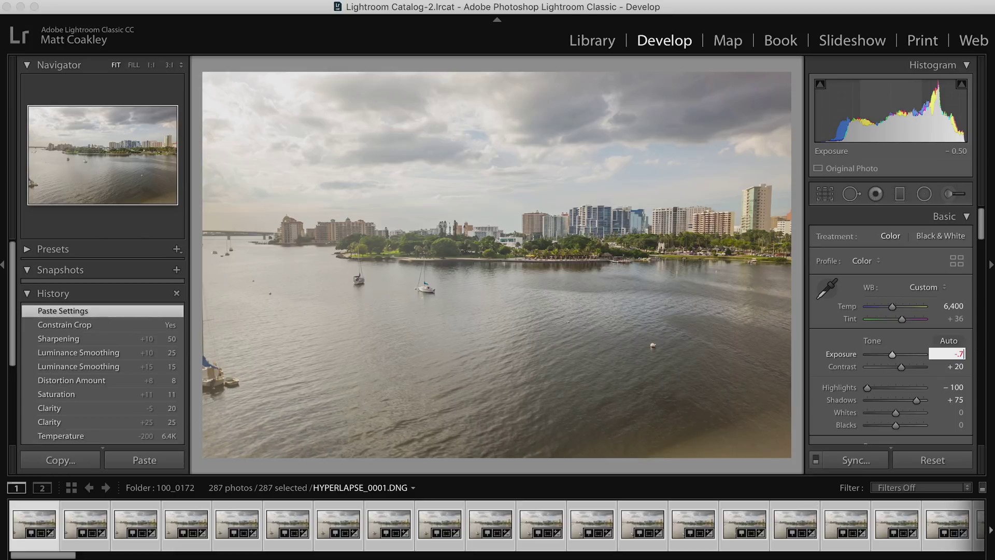
pyautogui.press('Return')
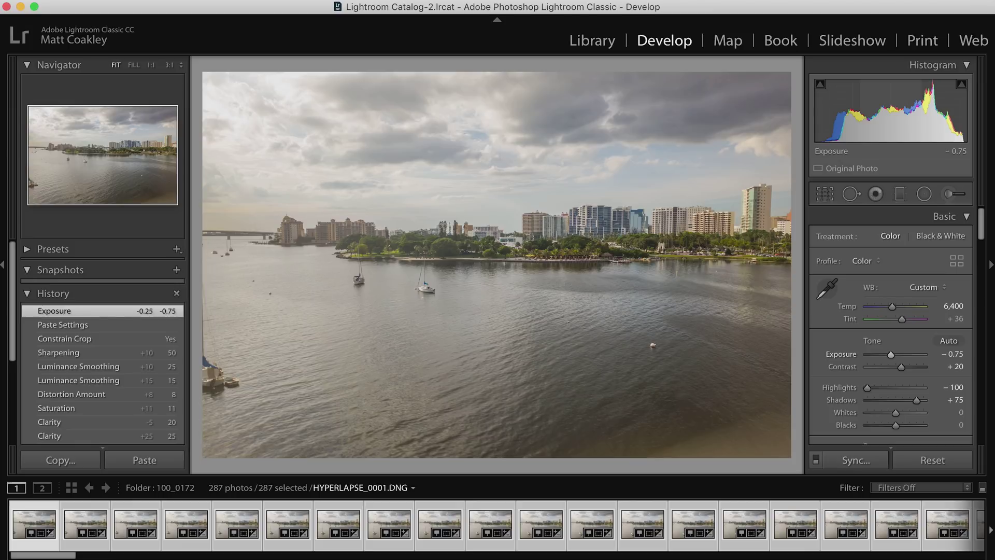
pyautogui.click(966, 367)
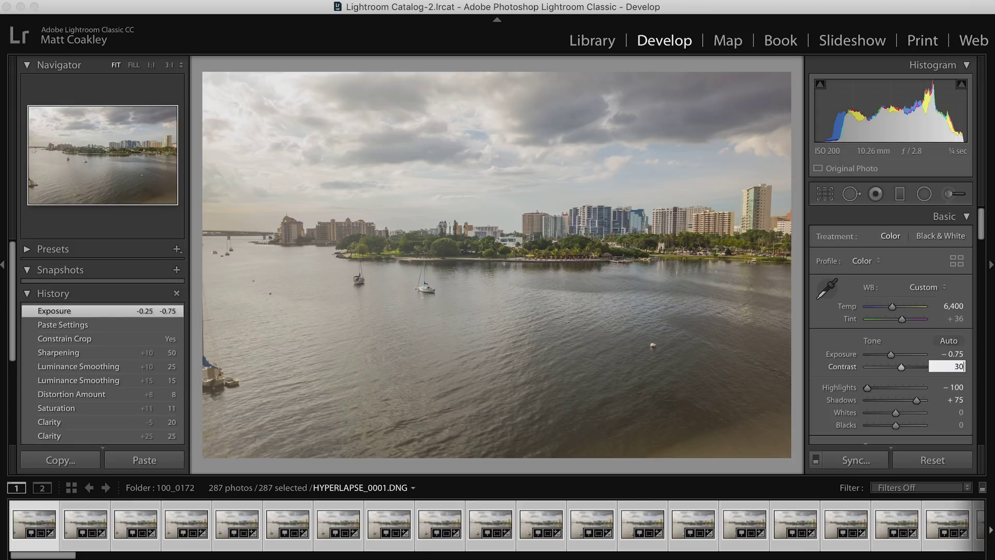
pyautogui.write('30')
pyautogui.press('Return')
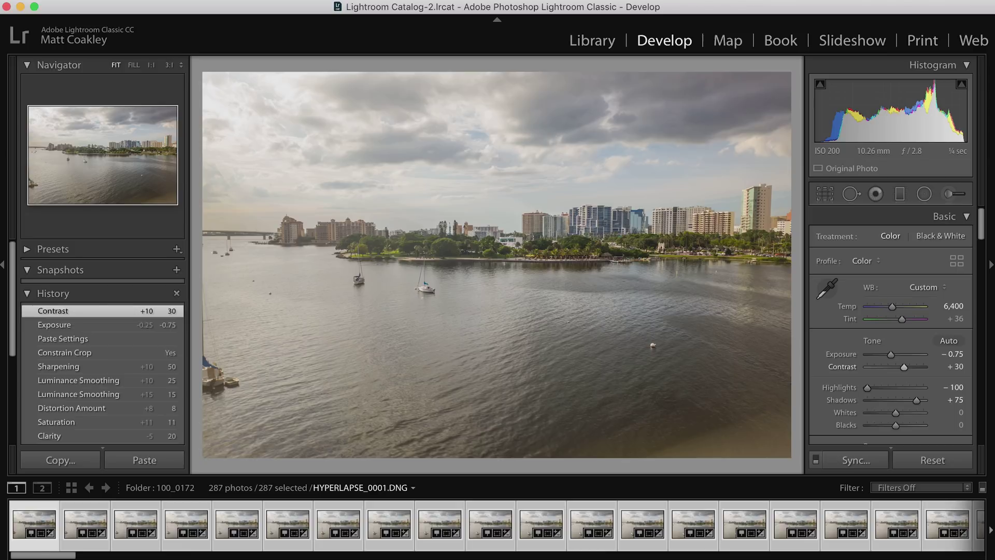
# Step: Paste the first frame's revised settings onto all 287 photos, then check frame HYPERLAPSE_0106 in Loupe
pyautogui.press('g')
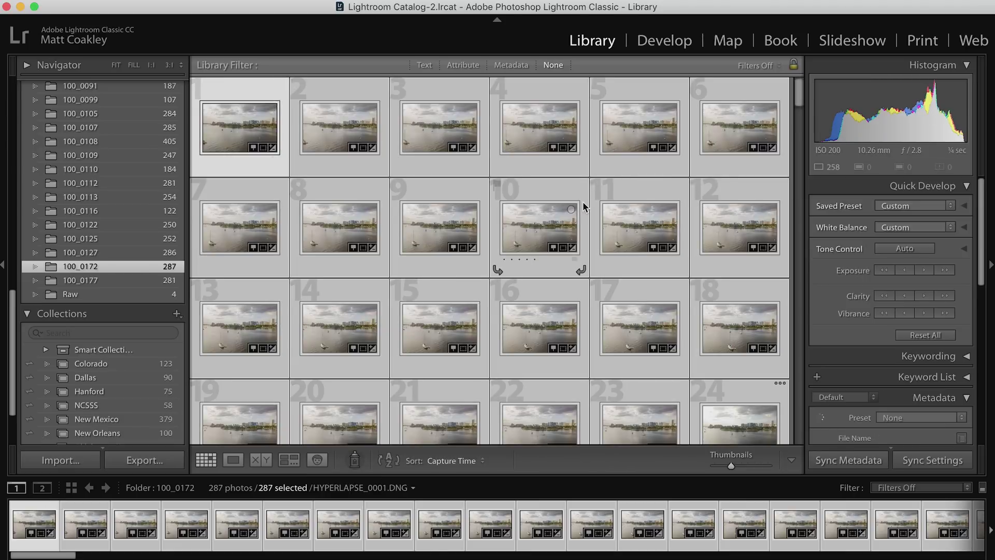
pyautogui.press('super+shift+v')
pyautogui.scroll(-20, 458, 213)
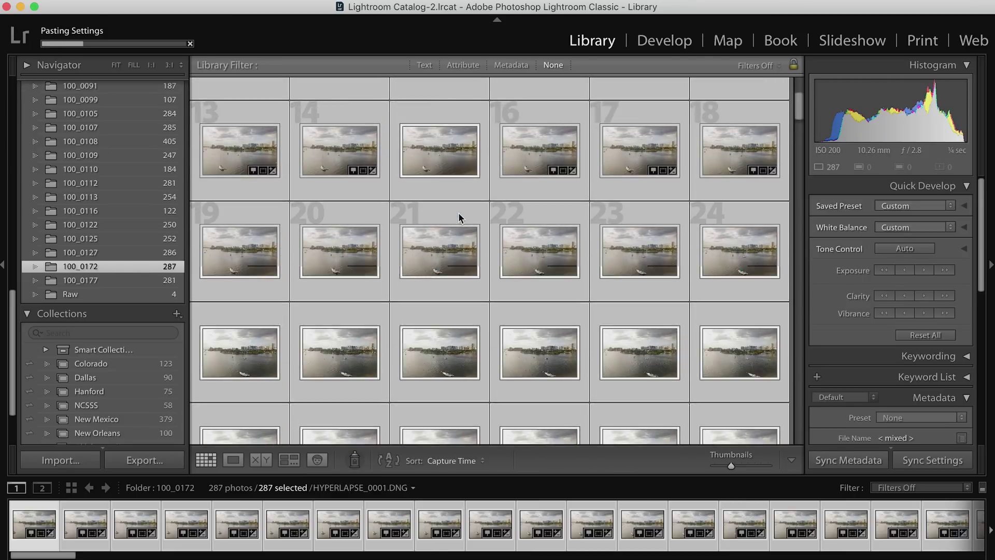
pyautogui.scroll(-10, 458, 207)
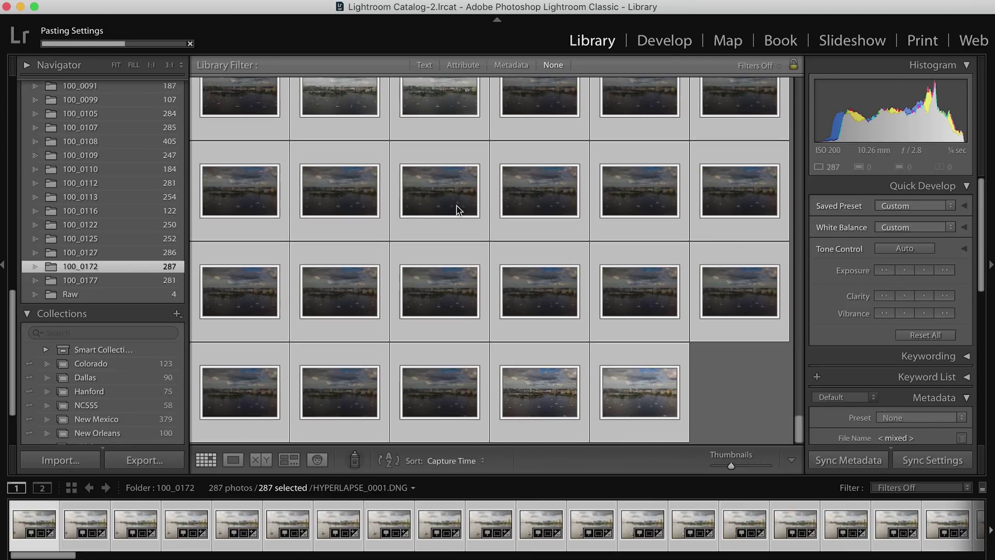
pyautogui.doubleClick(551, 398)
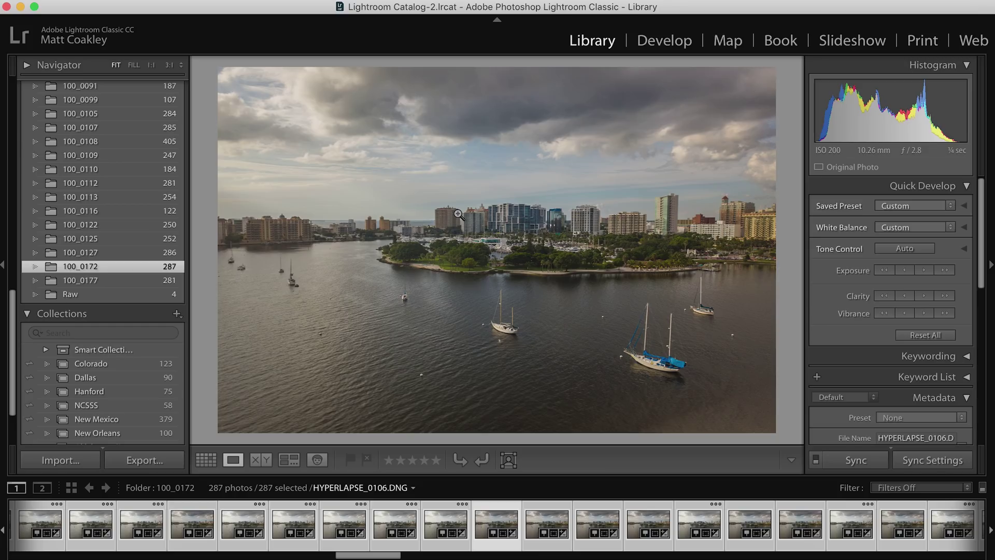
pyautogui.press('g')
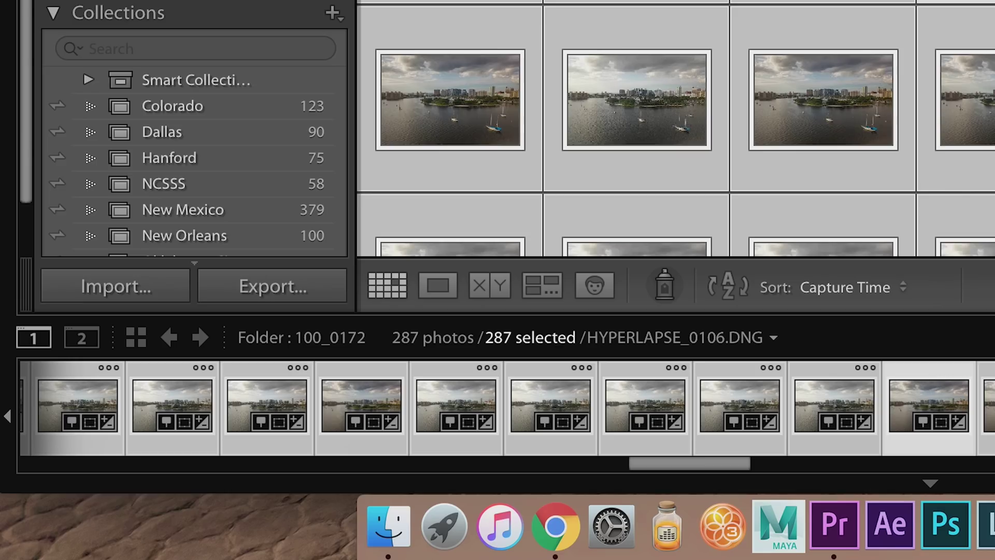
# Step: Set the export destination to a new folder named Downtown Sarasota 2
pyautogui.press('j')
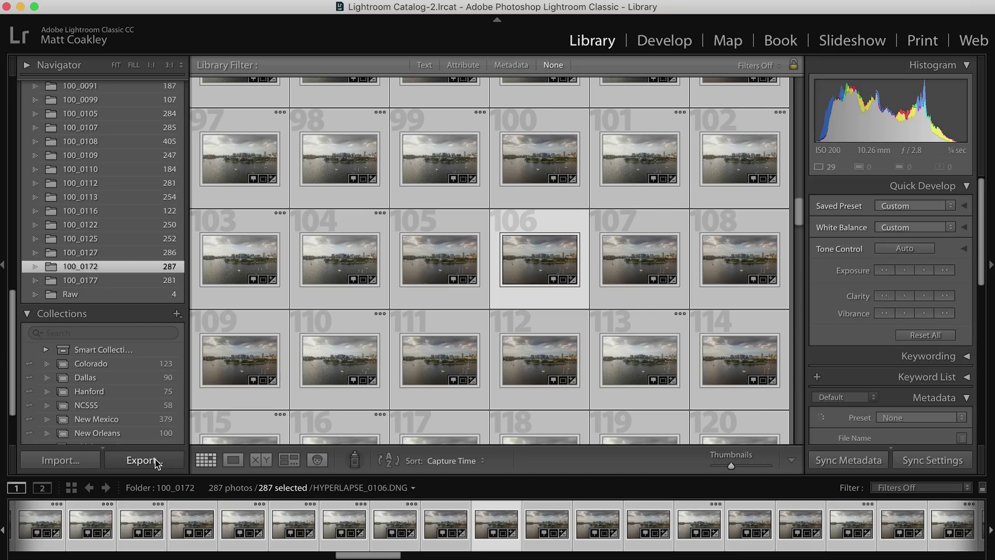
pyautogui.click(153, 461)
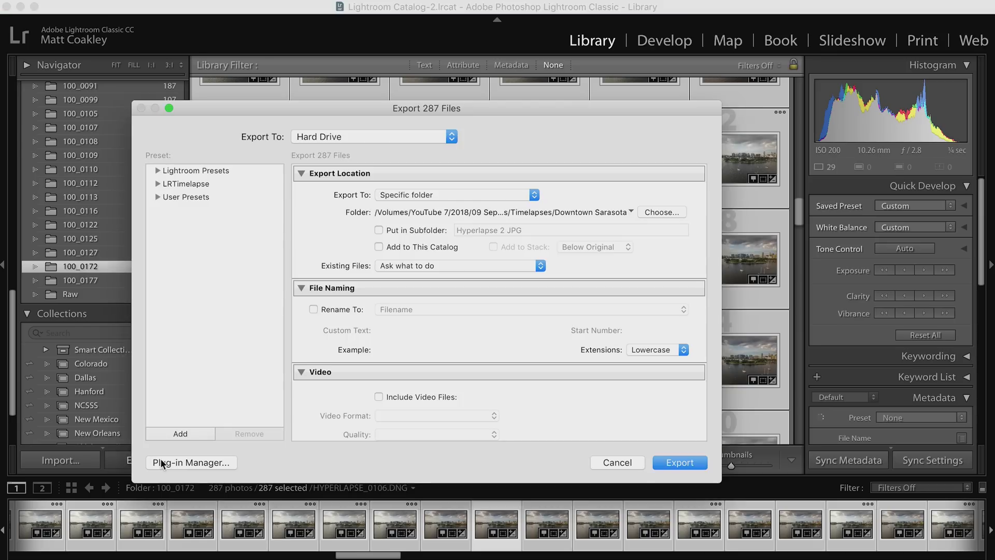
pyautogui.click(665, 212)
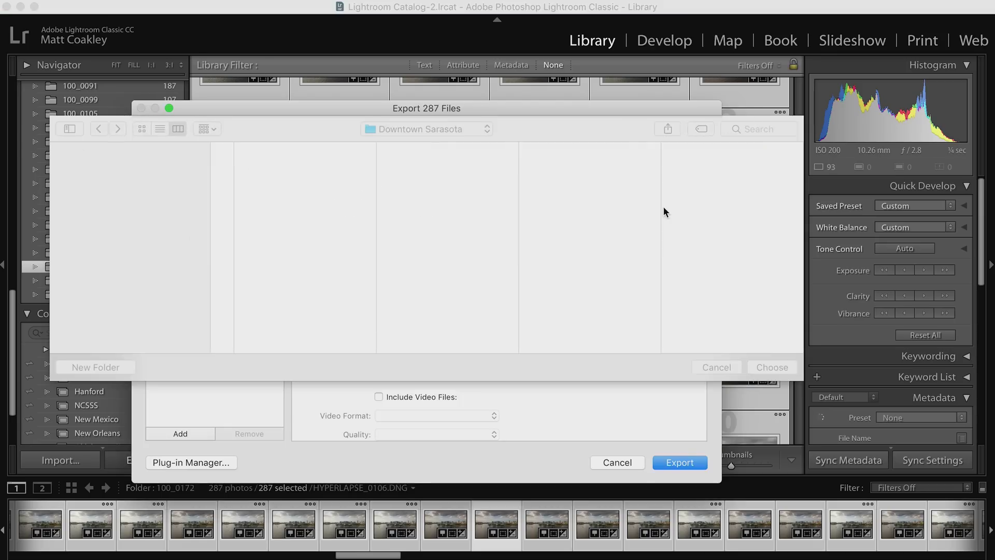
pyautogui.click(88, 369)
pyautogui.write('Downtown Sarasota 2')
pyautogui.press('Return')
pyautogui.click(763, 366)
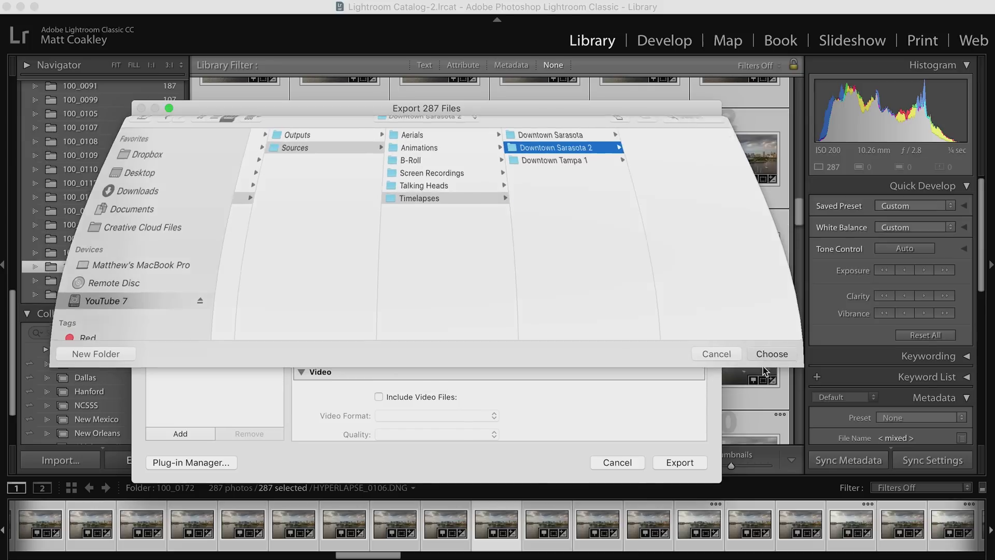
# Step: Keep JPEG as the image format and export the 287 photos
pyautogui.scroll(-5, 417, 311)
pyautogui.click(420, 346)
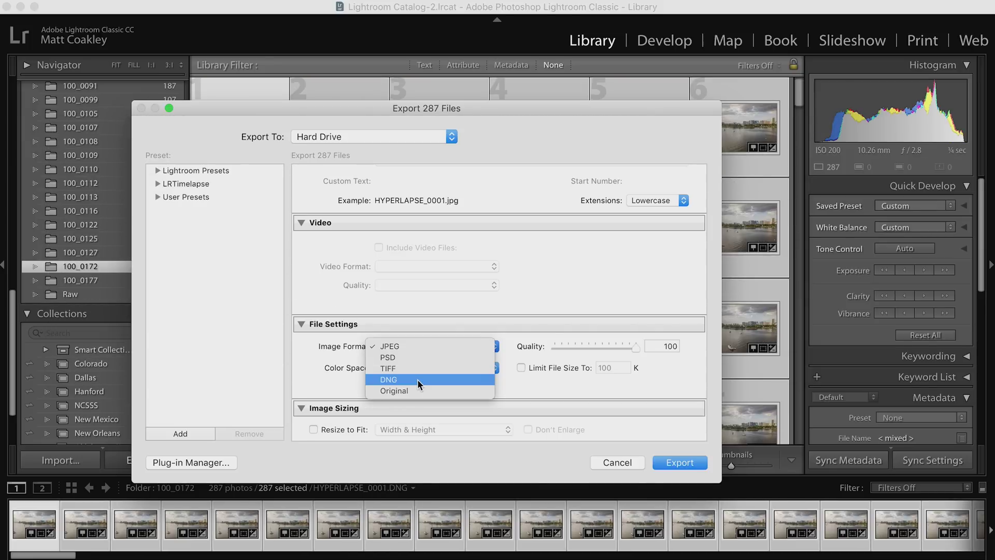
pyautogui.click(406, 346)
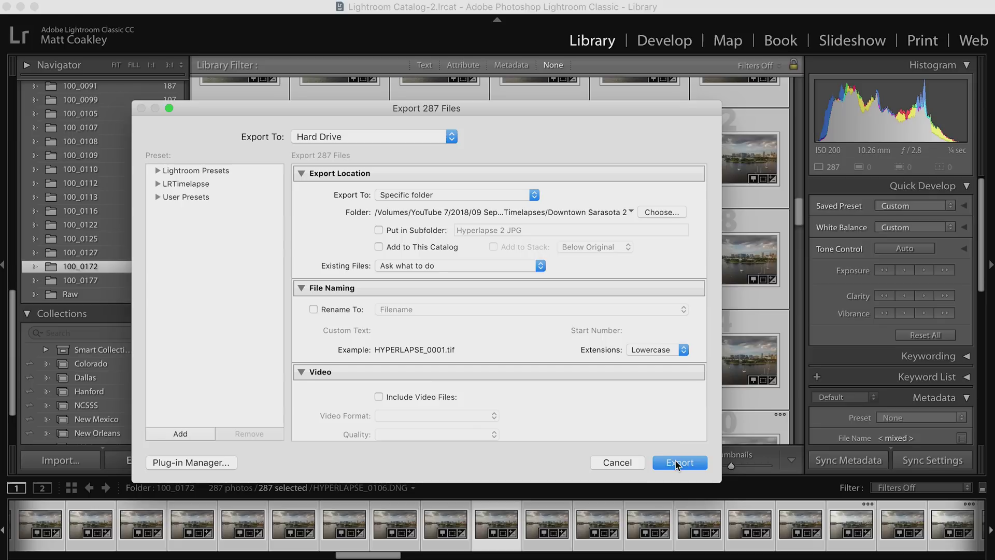
pyautogui.click(676, 463)
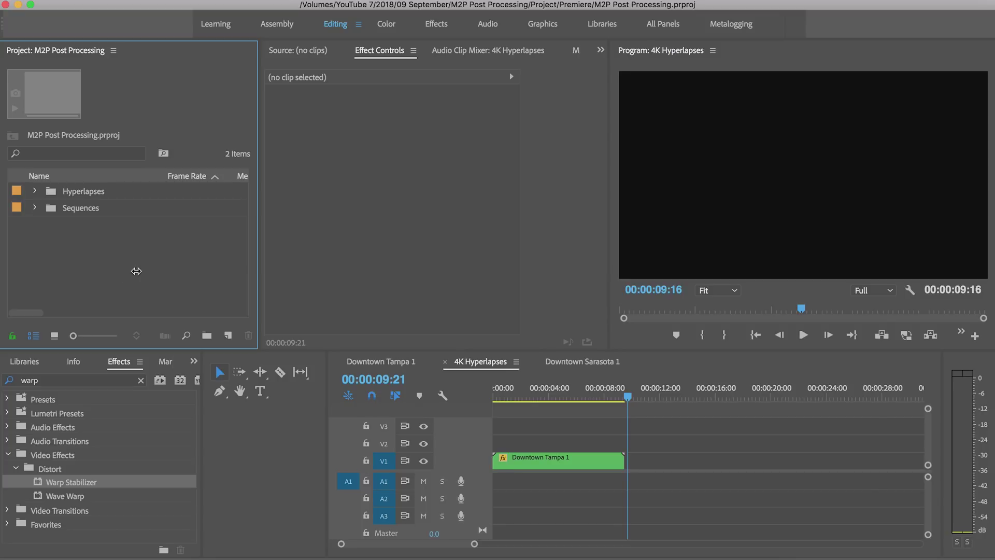
# Step: Import HYPERLAPSE_0001.jpg as an image sequence and drag it to create a new sequence
pyautogui.doubleClick(137, 271)
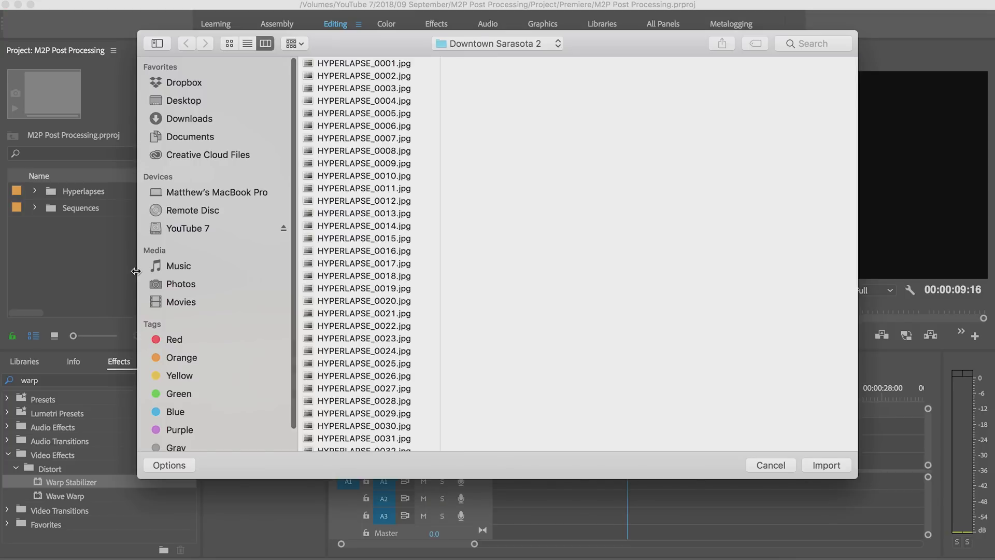
pyautogui.click(753, 65)
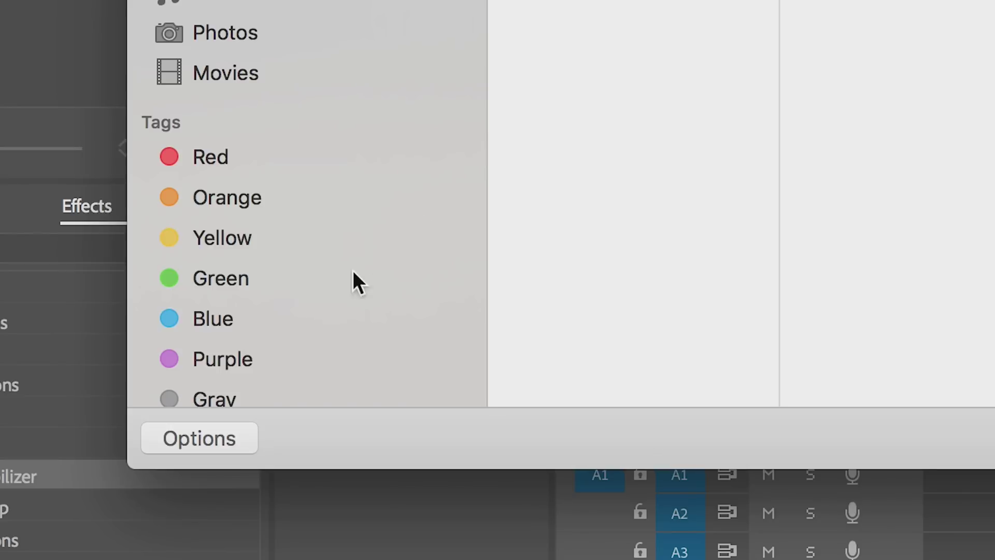
pyautogui.click(182, 464)
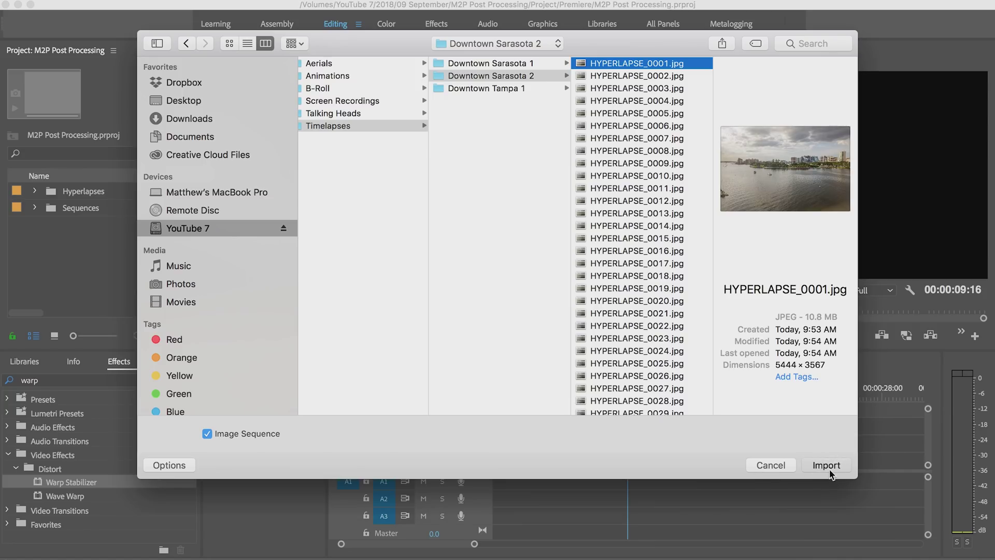
pyautogui.click(827, 464)
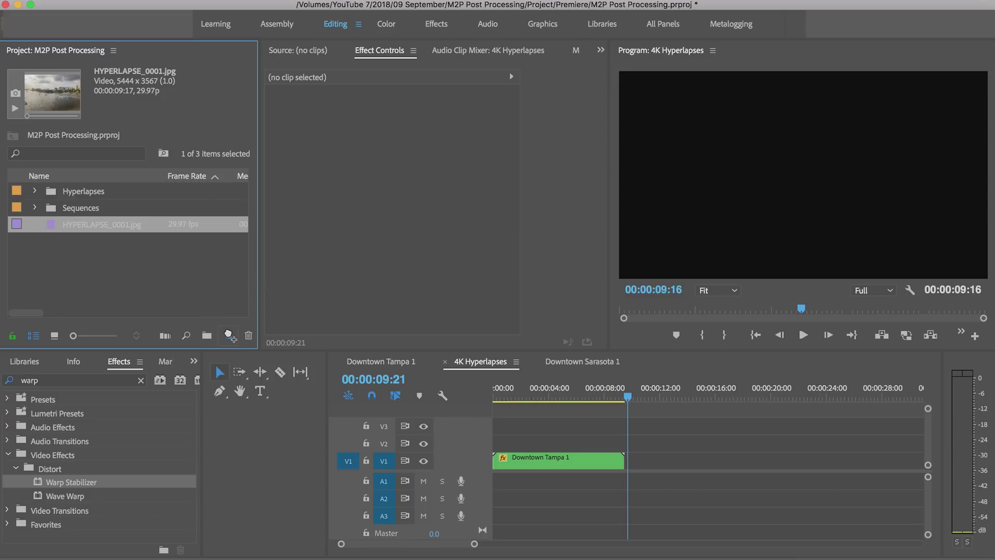
pyautogui.moveTo(228, 335); pyautogui.dragTo(228, 335)
# Step: Name the sequence Downtown Sarasota 2 and apply Warp Stabilizer to the hyperlapse clip
pyautogui.write('Downtown Sarasota 2')
pyautogui.press('Return')
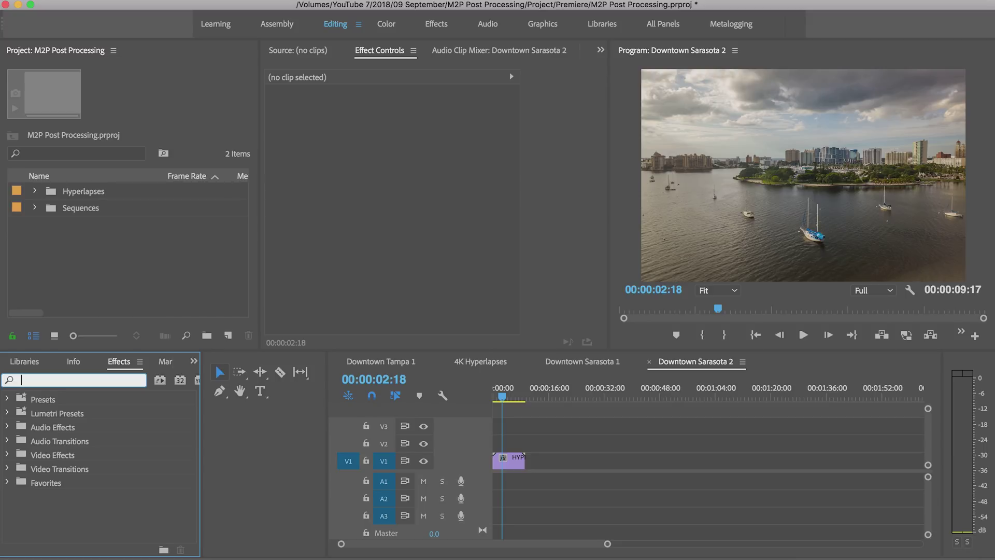
pyautogui.write('war')
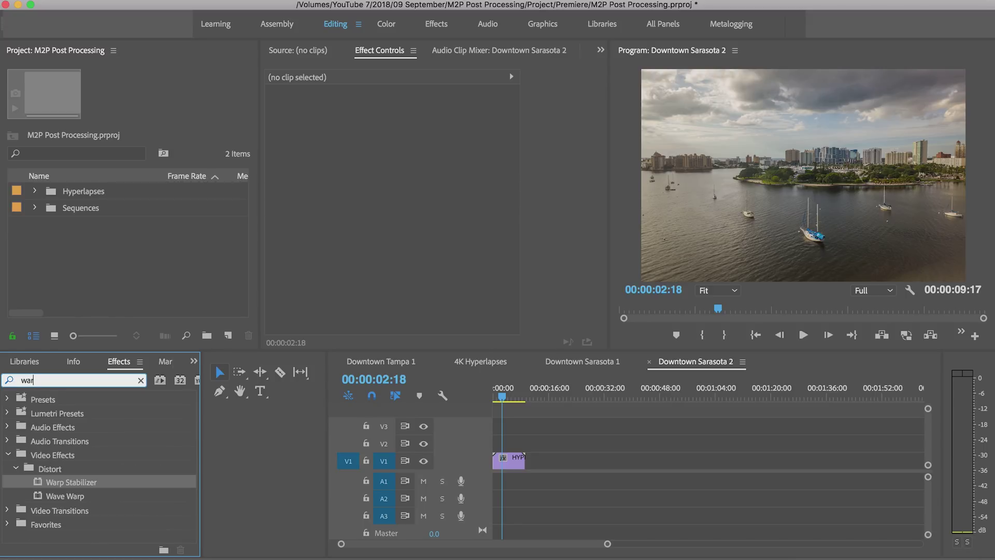
pyautogui.moveTo(73, 484); pyautogui.dragTo(509, 462)
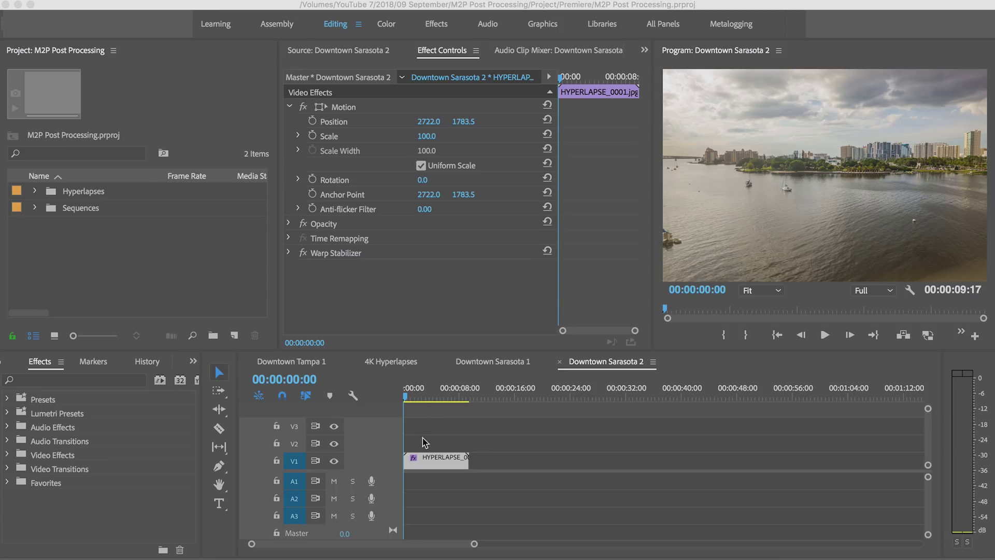
# Step: Reselect the hyperlapse clip and switch to the Color workspace
pyautogui.click(424, 442)
pyautogui.click(423, 460)
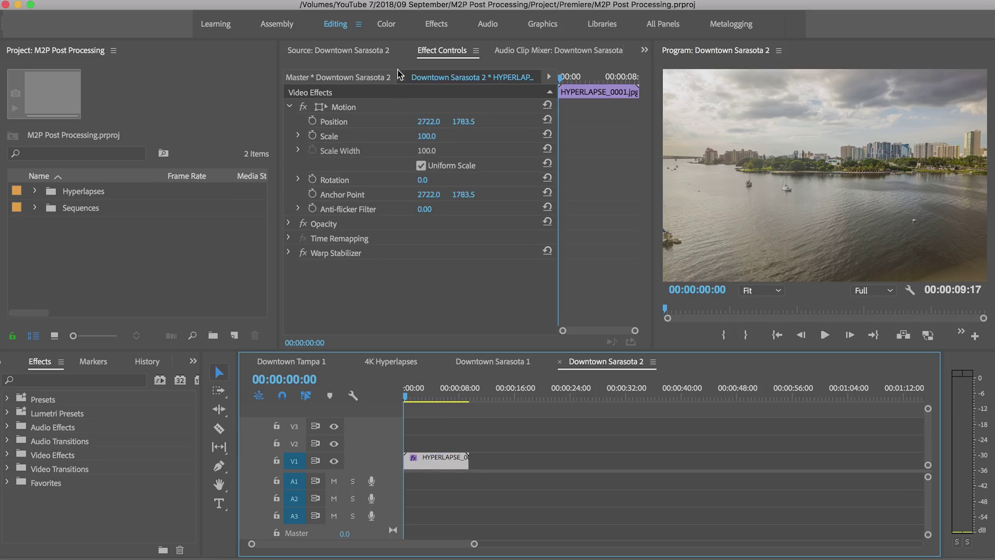
pyautogui.click(387, 27)
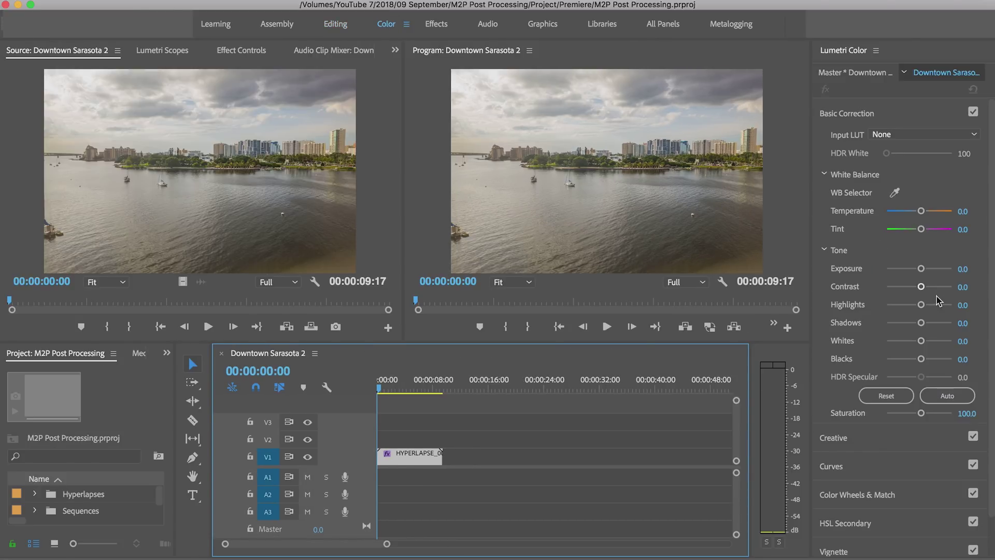
# Step: Set Lumetri Basic Correction Exposure to 0.0 at the start and enable its keyframe stopwatch
pyautogui.moveTo(921, 269); pyautogui.dragTo(918, 270)
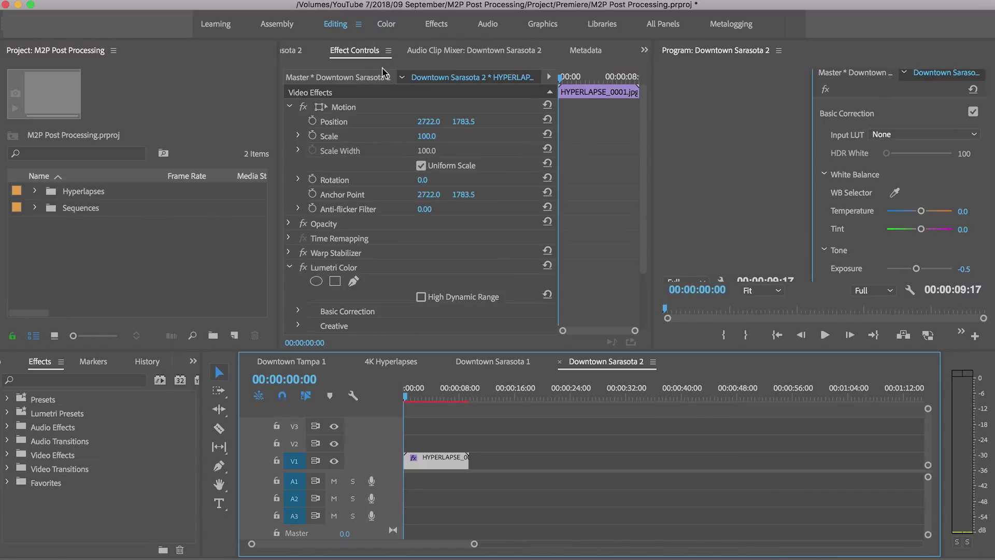
pyautogui.click(351, 57)
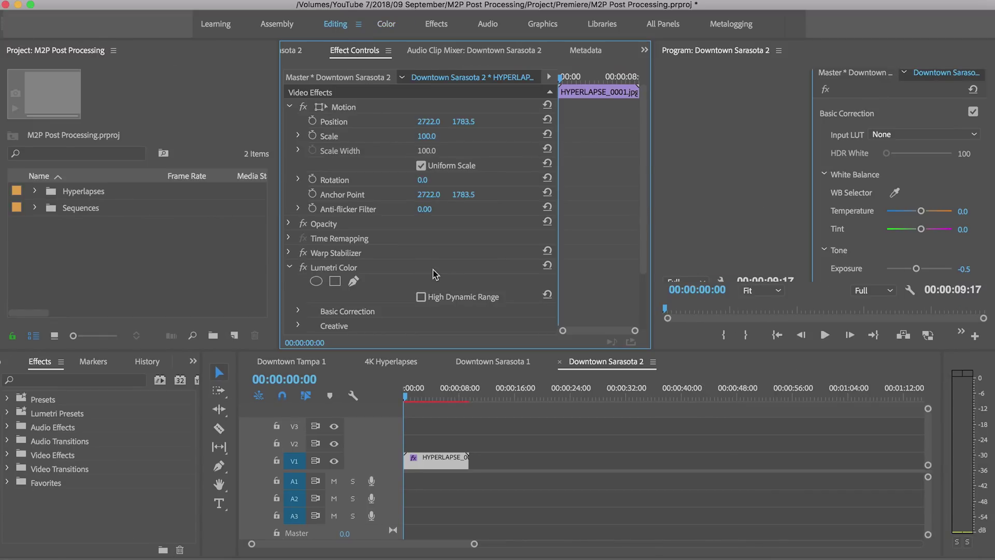
pyautogui.scroll(-2, 386, 224)
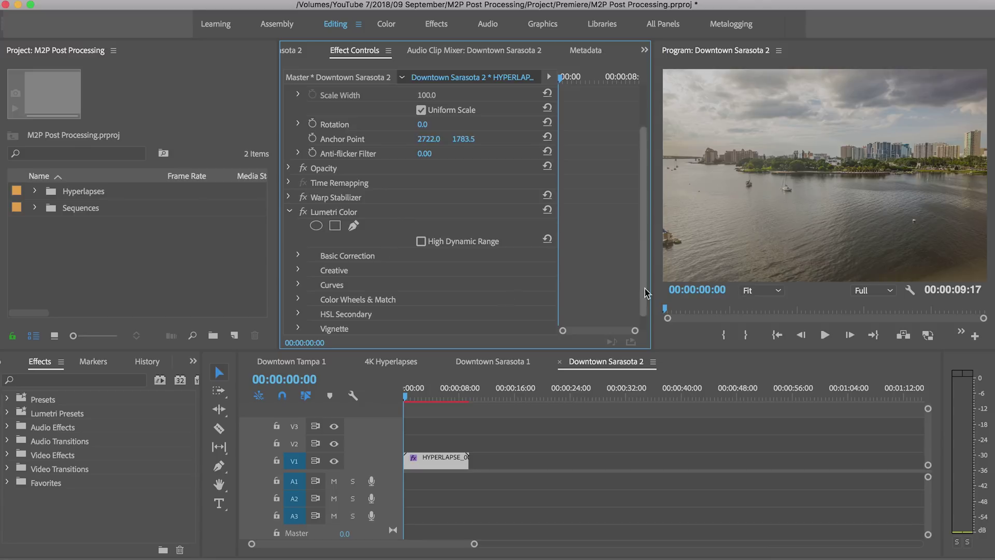
pyautogui.scroll(-1, 612, 265)
pyautogui.click(298, 239)
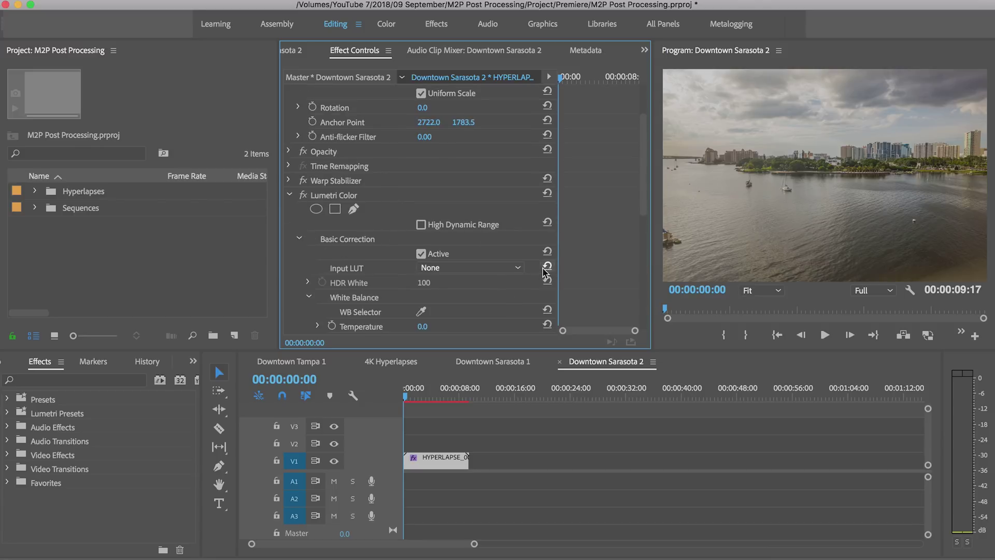
pyautogui.scroll(-9, 607, 267)
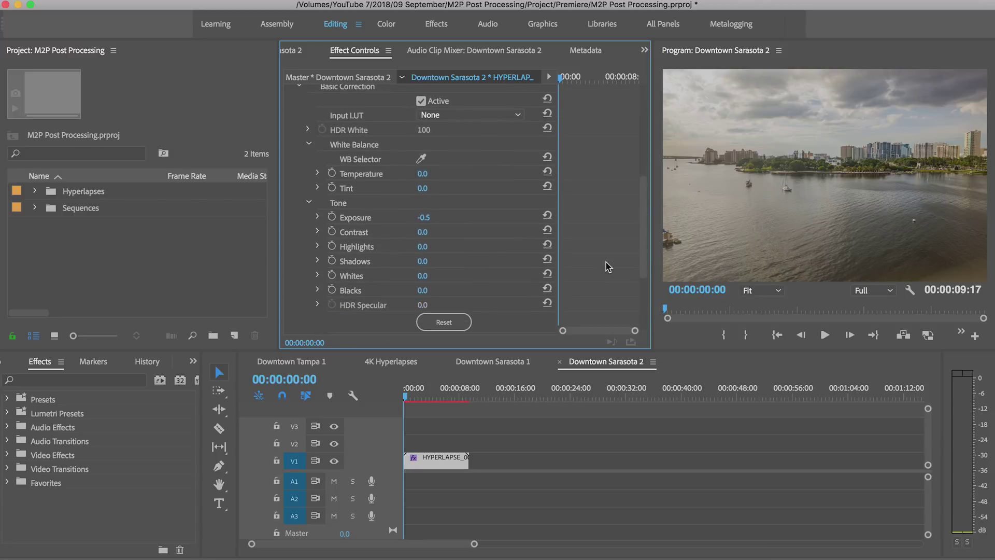
pyautogui.click(436, 216)
pyautogui.write('0')
pyautogui.press('Return')
pyautogui.click(330, 217)
# Step: On the clip's last frame, raise Exposure to 2.3 to finish the ramp
pyautogui.moveTo(593, 81); pyautogui.dragTo(637, 79)
pyautogui.press('Left')
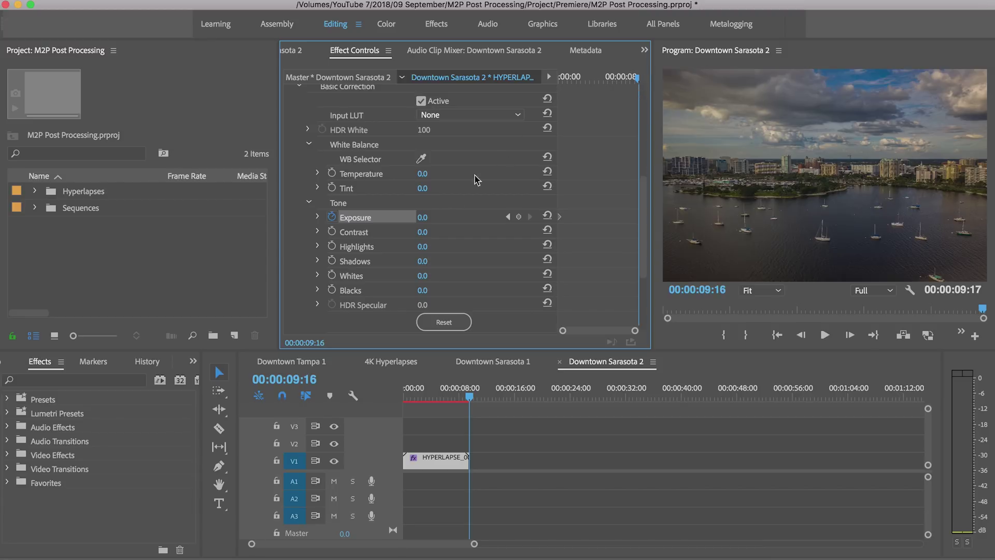
pyautogui.click(424, 219)
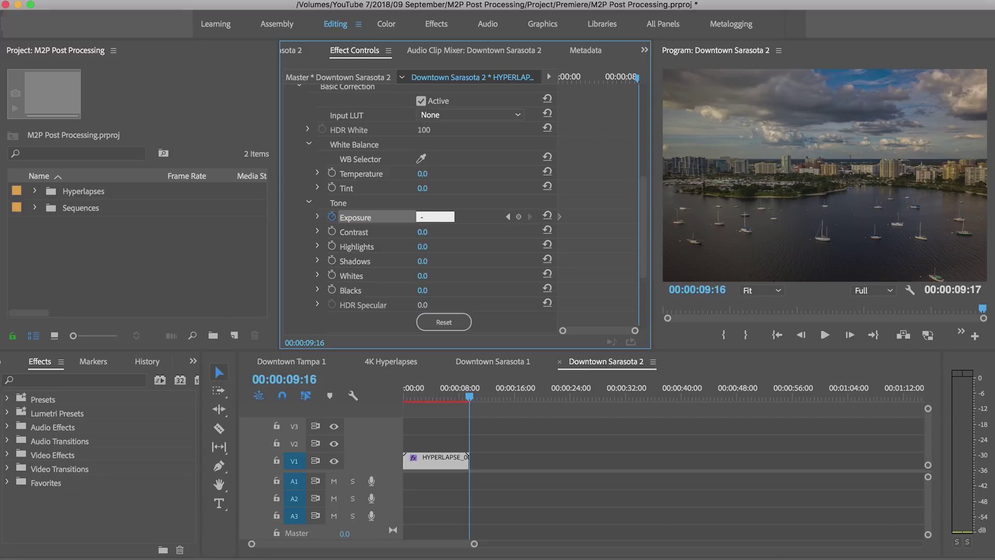
pyautogui.press('Return')
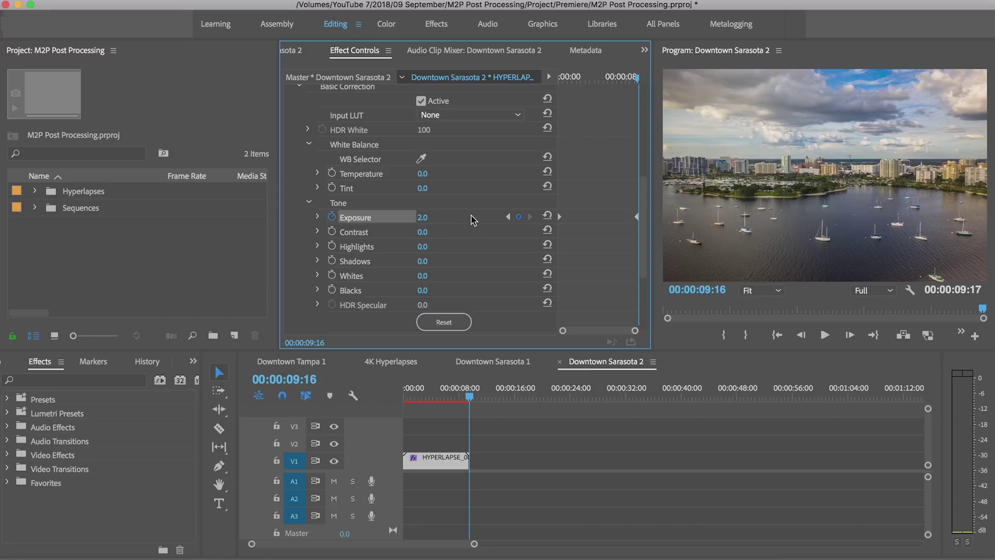
pyautogui.click(436, 217)
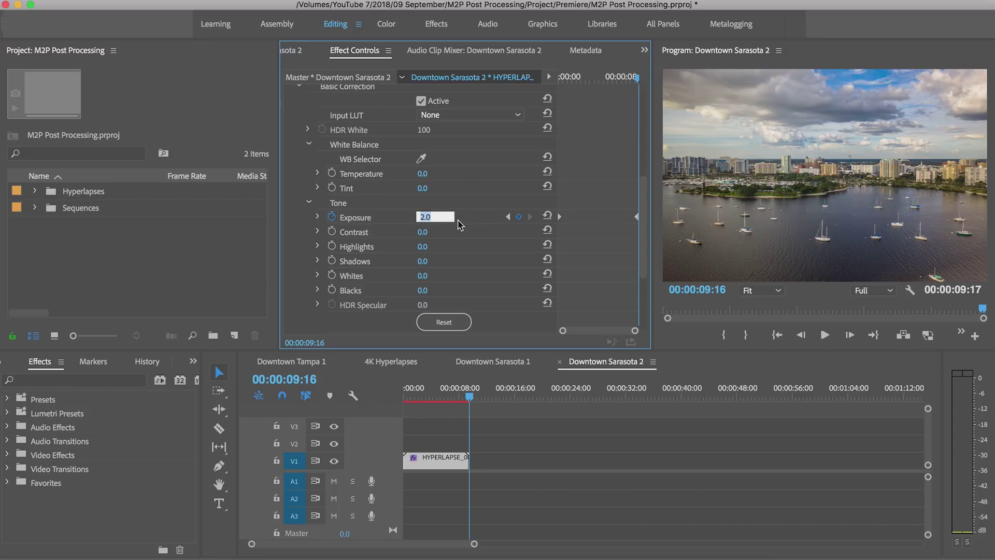
pyautogui.press('Return')
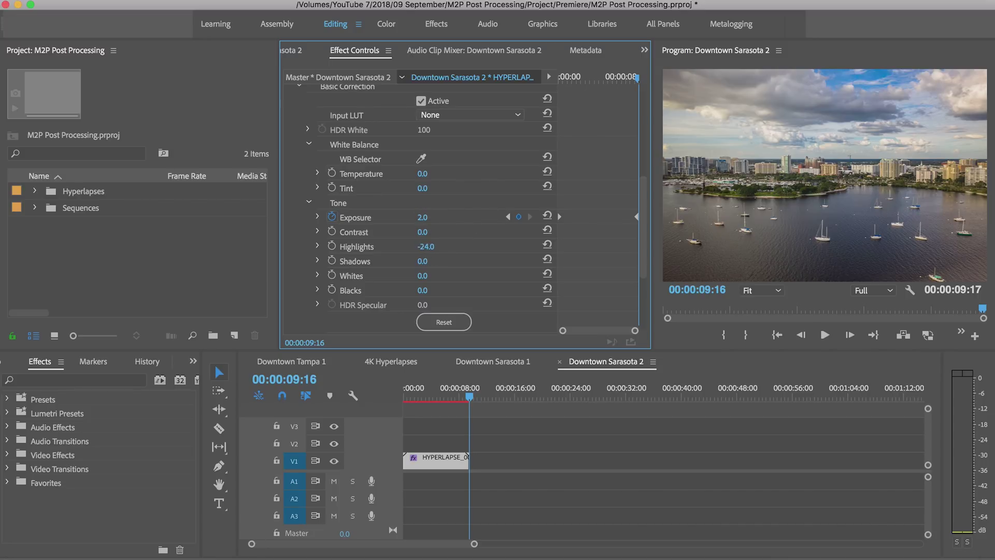
pyautogui.click(436, 217)
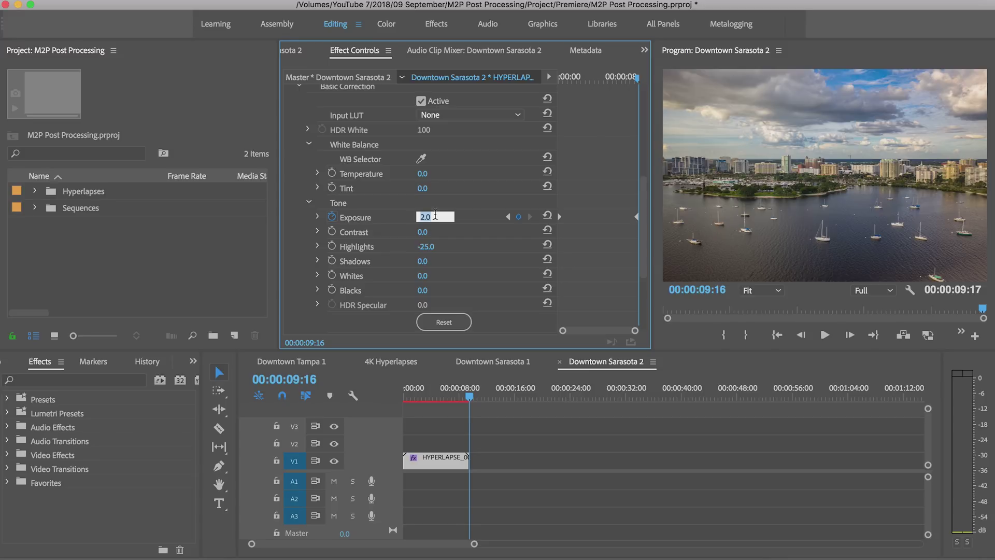
pyautogui.press('Return')
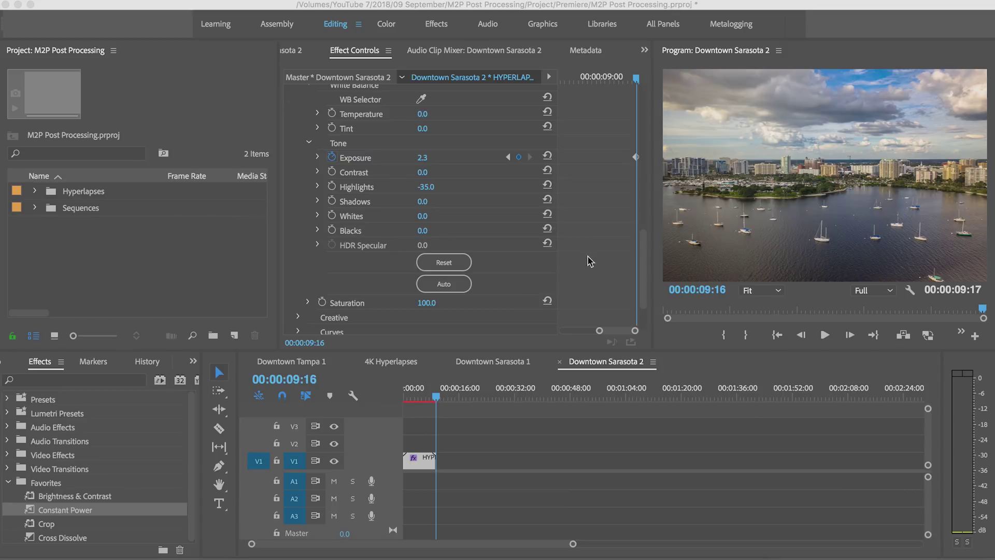
# Step: Collapse Lumetri Color and expand the Warp Stabilizer settings in Effect Controls
pyautogui.scroll(5, 589, 259)
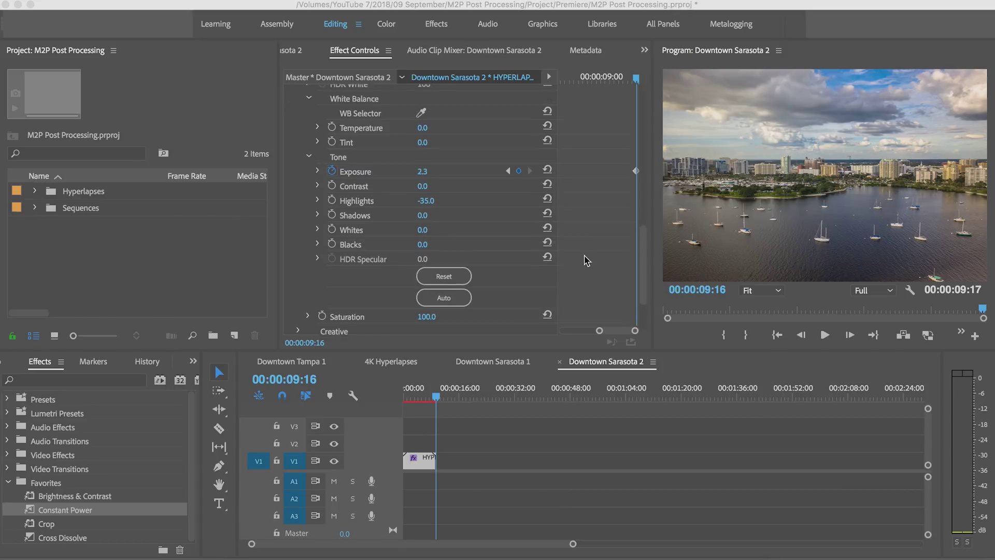
pyautogui.click(299, 141)
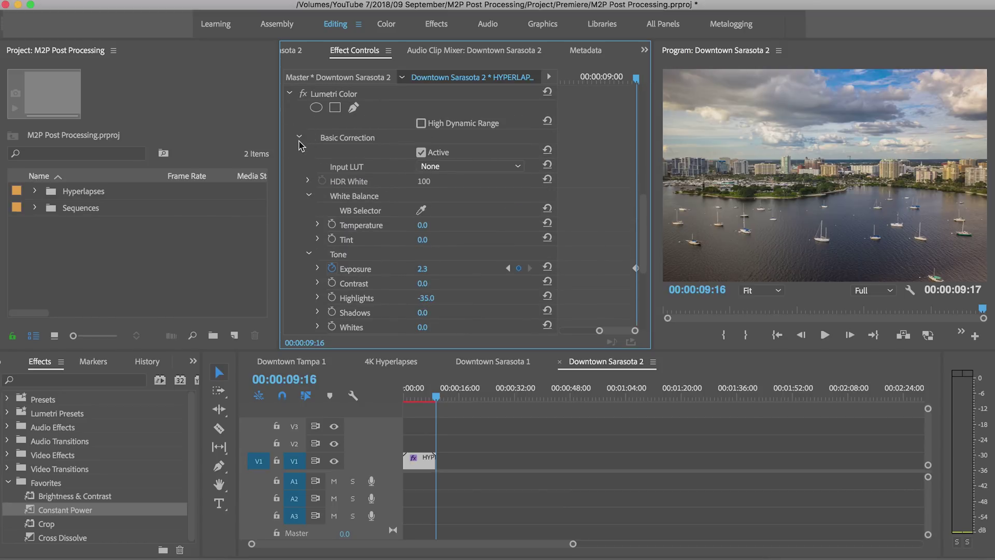
pyautogui.click(289, 94)
pyautogui.scroll(2, 374, 155)
pyautogui.click(337, 207)
# Step: Fit the whole clip in the timeline from its start and edit the Smoothness value
pyautogui.scroll(-3, 396, 258)
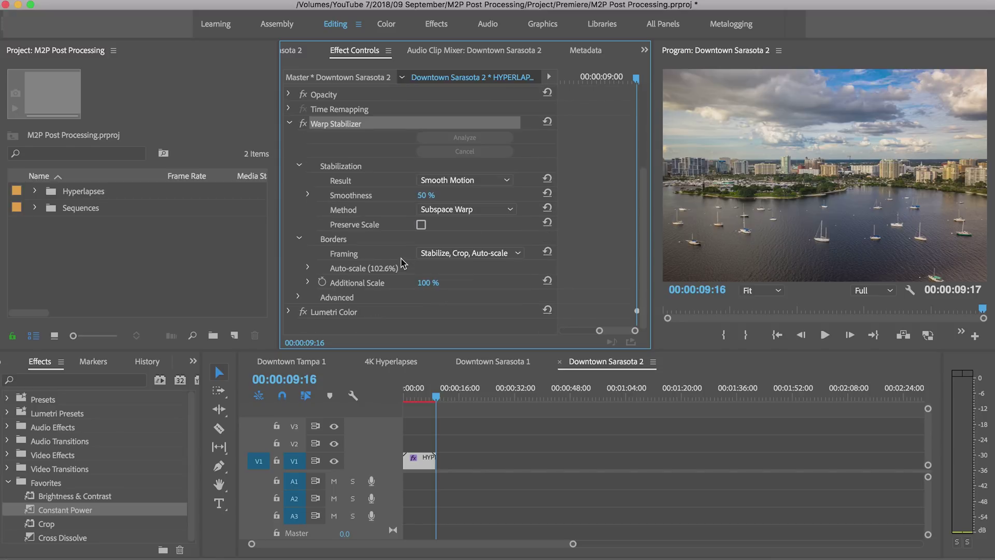
pyautogui.click(447, 409)
pyautogui.press('Home')
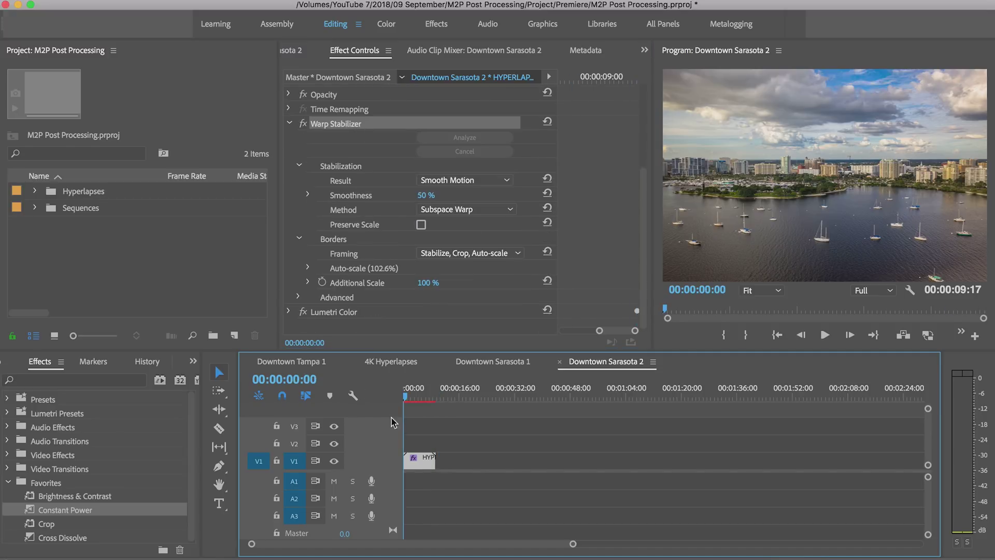
pyautogui.press('\\')
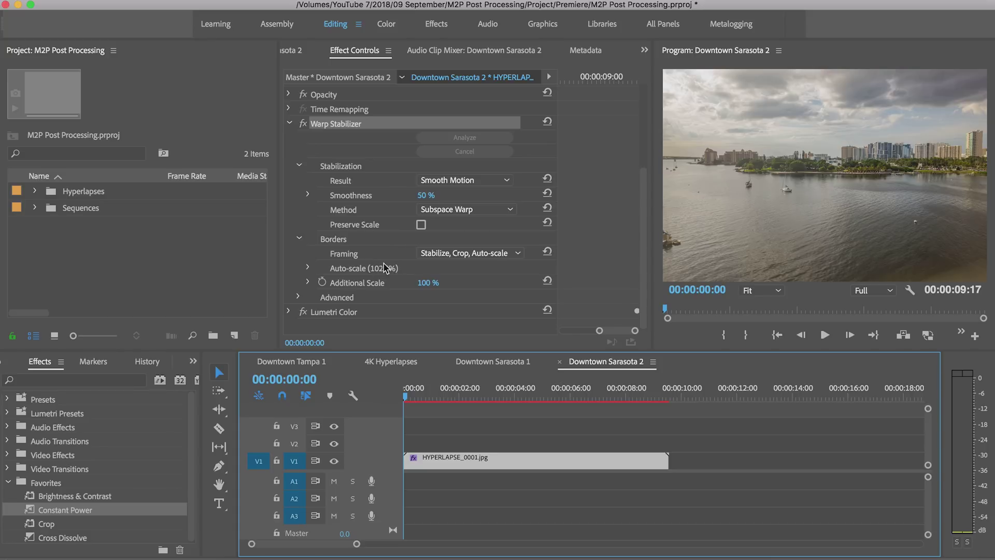
pyautogui.click(399, 269)
pyautogui.click(436, 195)
# Step: Set Warp Stabilizer Smoothness to 25% so the clip re-stabilizes
pyautogui.write('25')
pyautogui.press('Return')
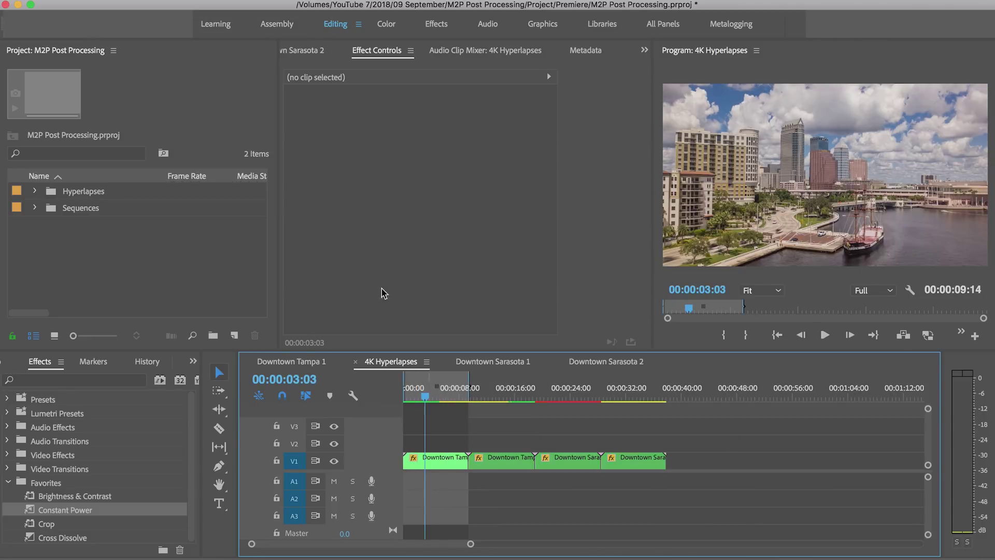
# Step: Name the media export Downtown Tampa Afternoon and start exporting the sequence
pyautogui.click(132, 1)
pyautogui.moveTo(294, 357)
pyautogui.click(336, 361)
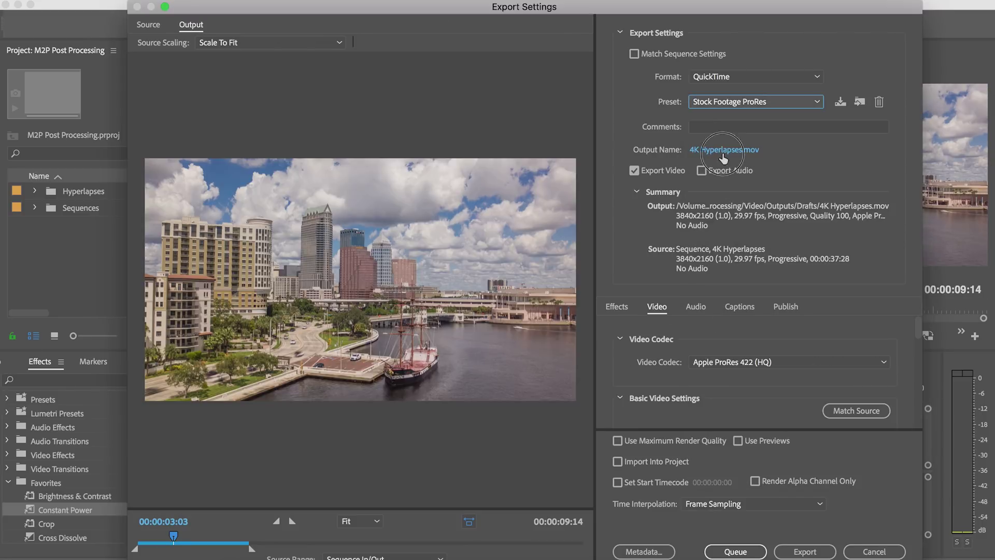
pyautogui.click(722, 147)
pyautogui.write('Downtown Tampa')
pyautogui.write('Afternoon')
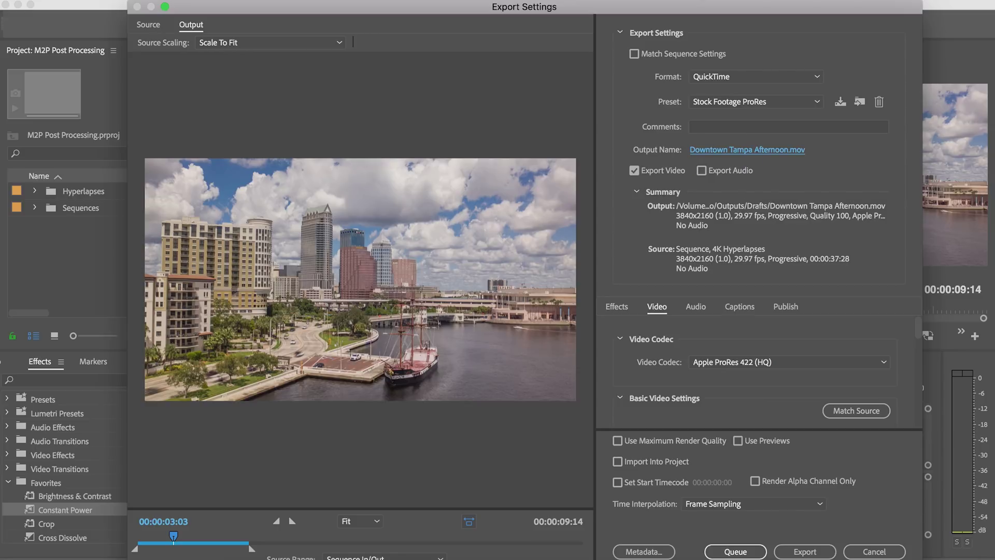
pyautogui.click(805, 551)
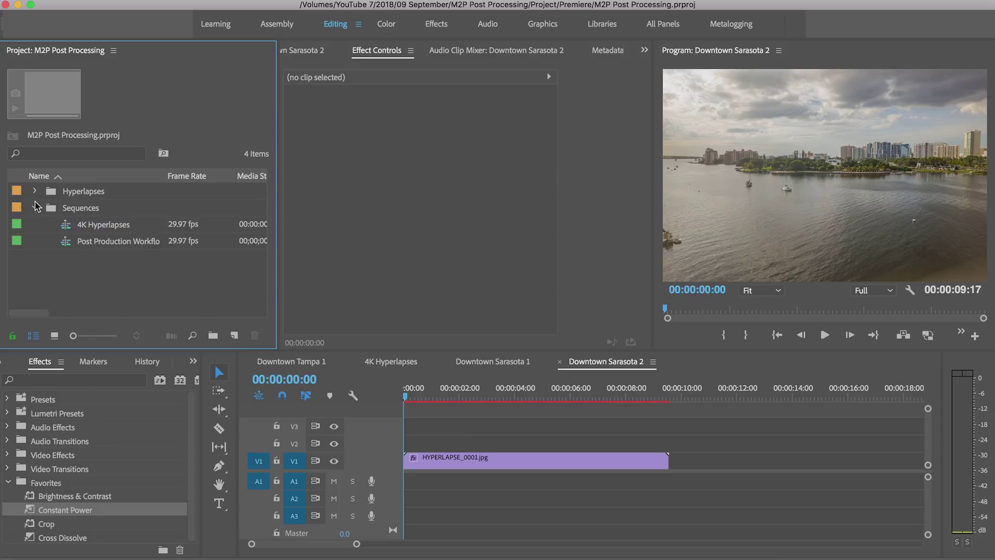
# Step: Look through the Downtown Tampa and Sarasota sequences in the Hyperlapses bin, then collapse it
pyautogui.click(34, 207)
pyautogui.click(34, 191)
pyautogui.scroll(-3, 104, 247)
pyautogui.click(106, 258)
pyautogui.click(94, 240)
pyautogui.click(99, 207)
pyautogui.scroll(4, 98, 223)
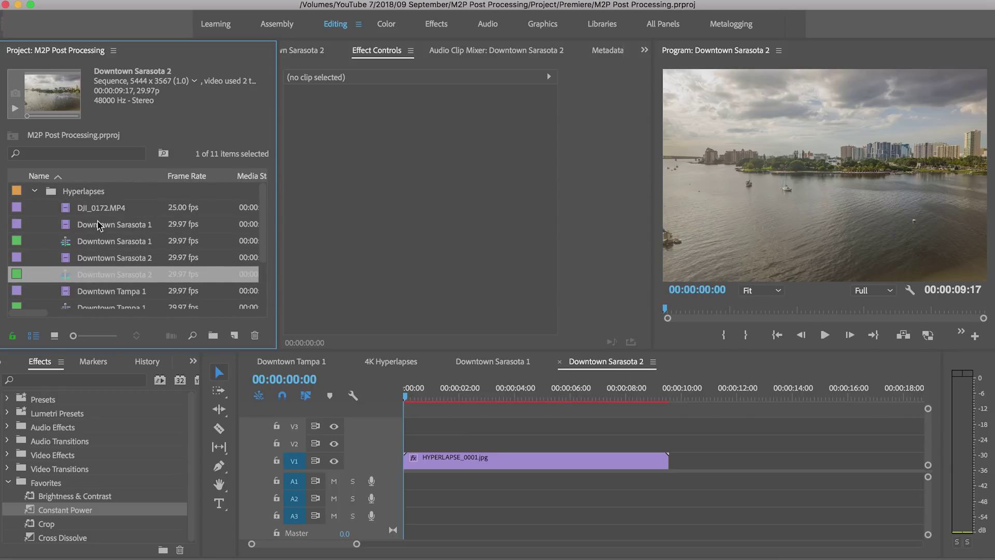
pyautogui.click(93, 247)
pyautogui.press('Left')
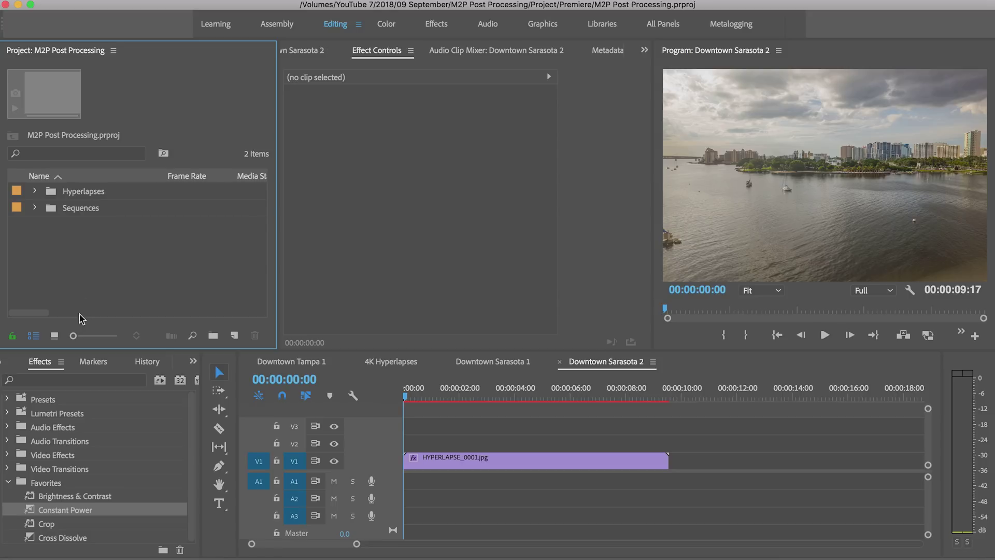
# Step: Open 4K Hyperlapses from the Sequences bin and move to about six seconds in
pyautogui.click(35, 207)
pyautogui.doubleClick(78, 225)
pyautogui.click(492, 398)
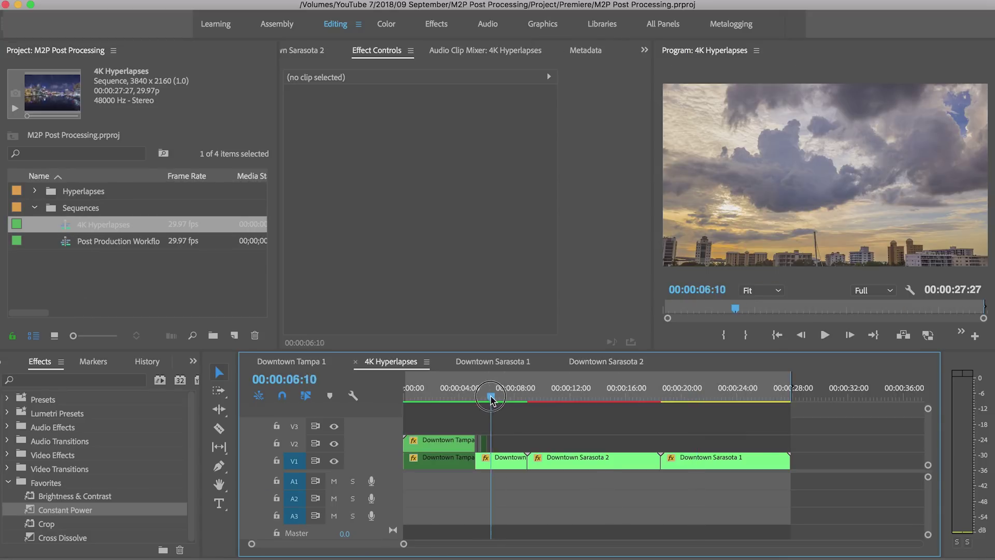